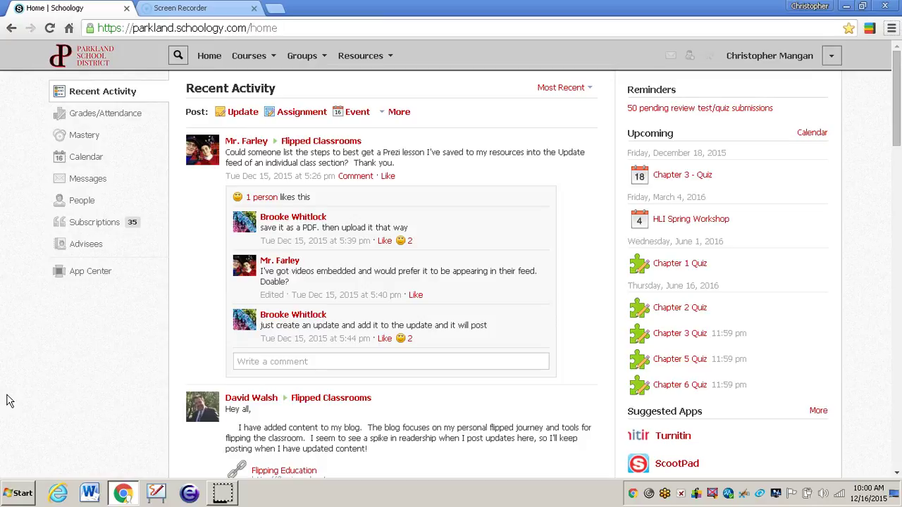
Open The Solar System subfolder inside the Solar System folder of the Science/ Social Studies 05: Section 2-3 course.
click(253, 61)
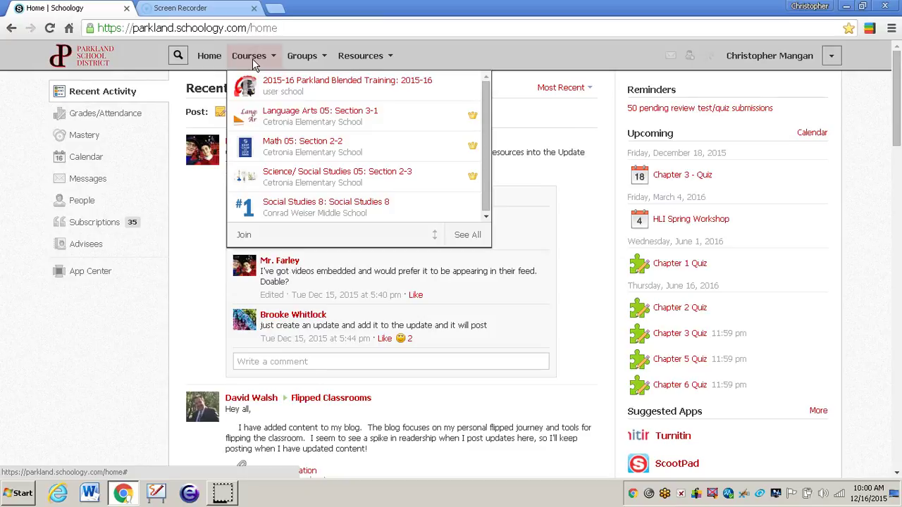
click(301, 175)
click(301, 175)
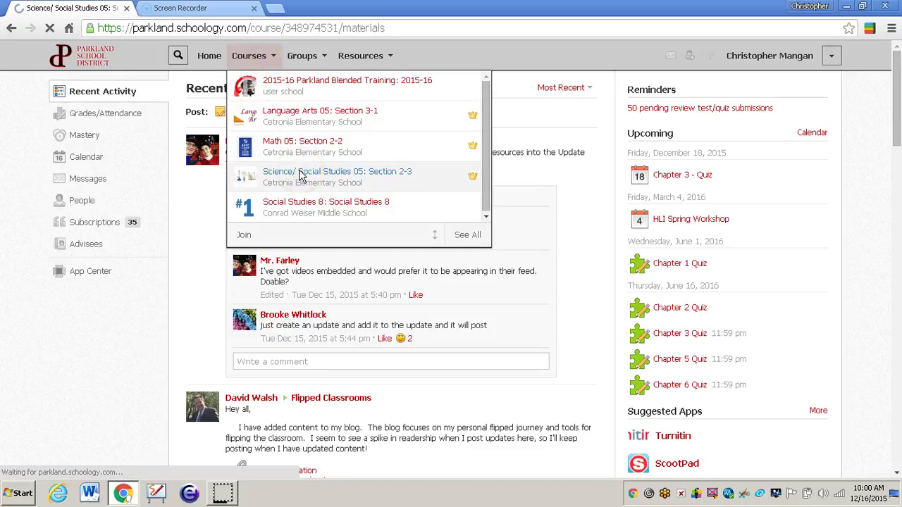
click(247, 331)
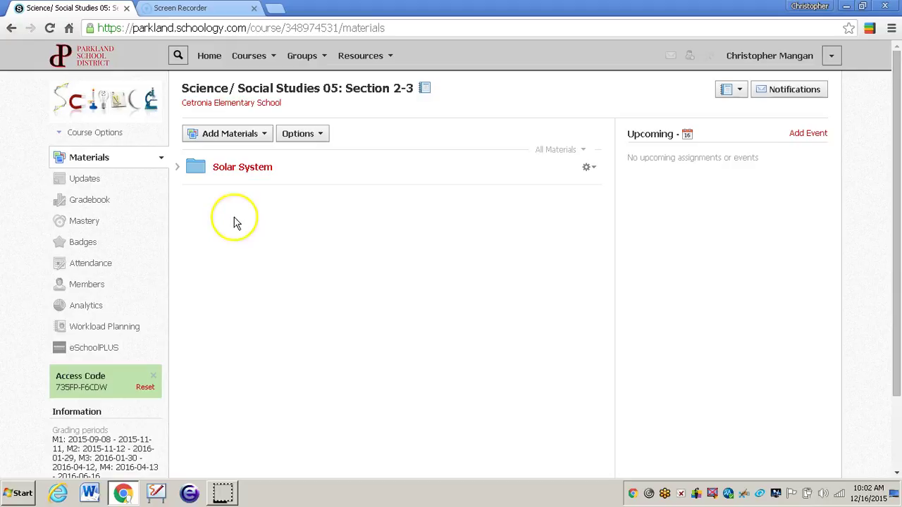
click(234, 171)
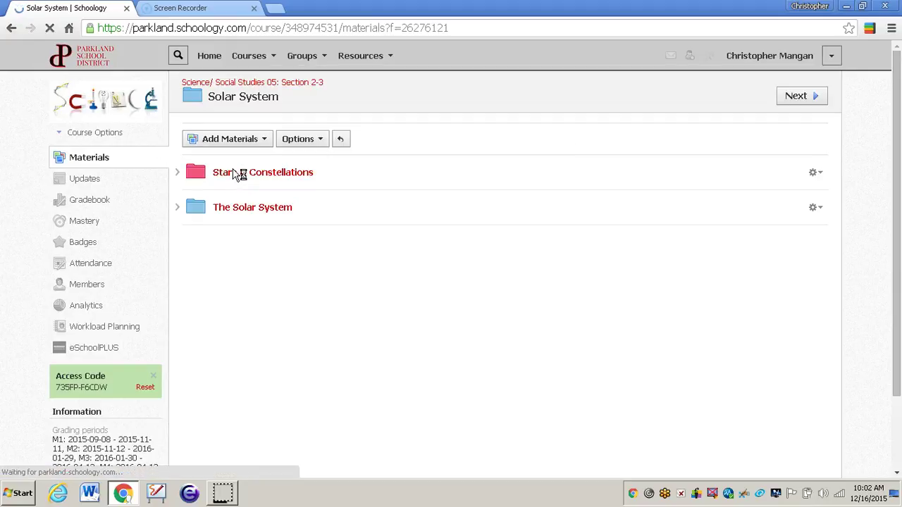
click(245, 212)
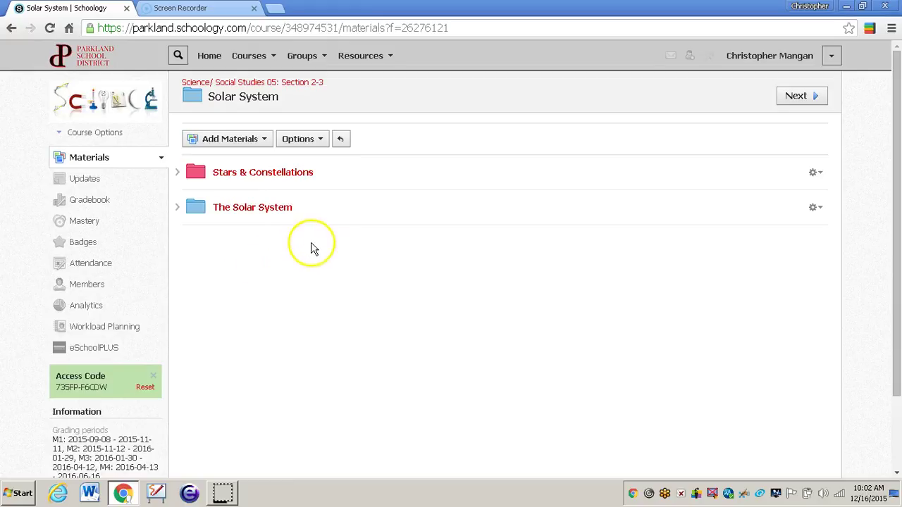
click(272, 208)
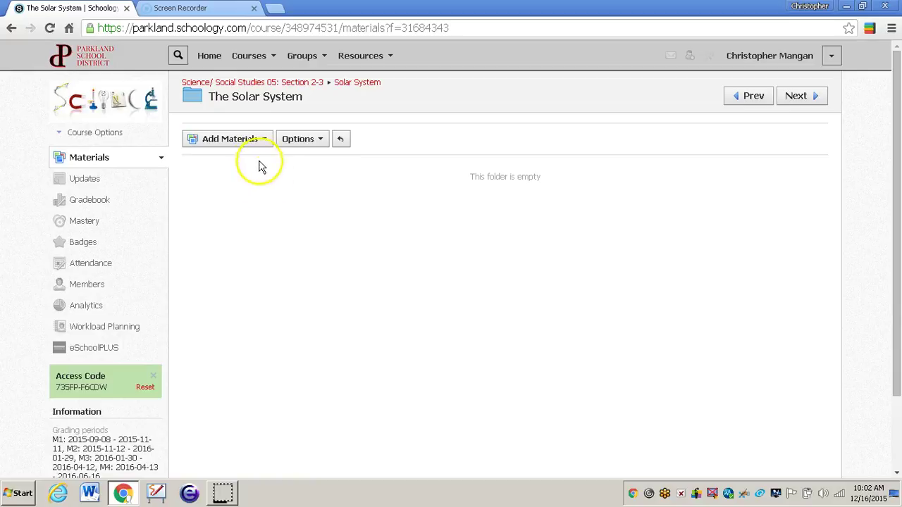
Start a new test/quiz in this folder and name it "The Solar System Test".
click(245, 141)
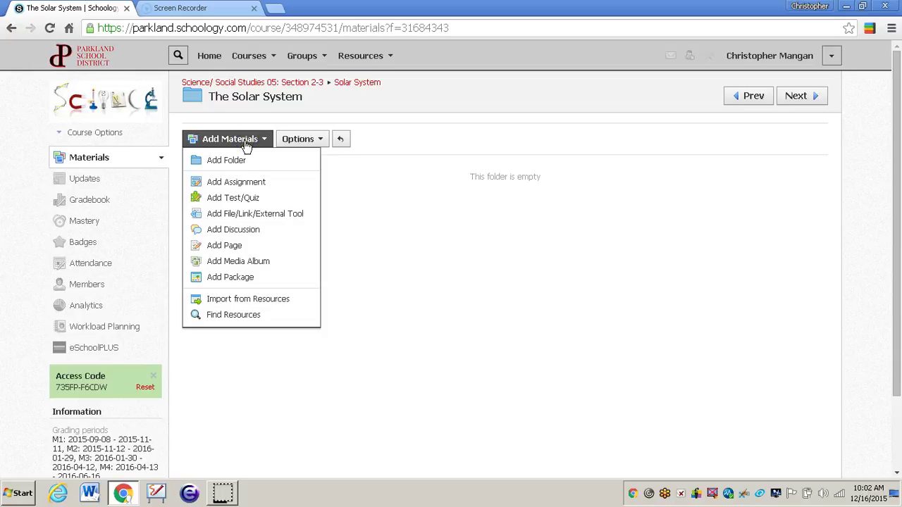
click(234, 200)
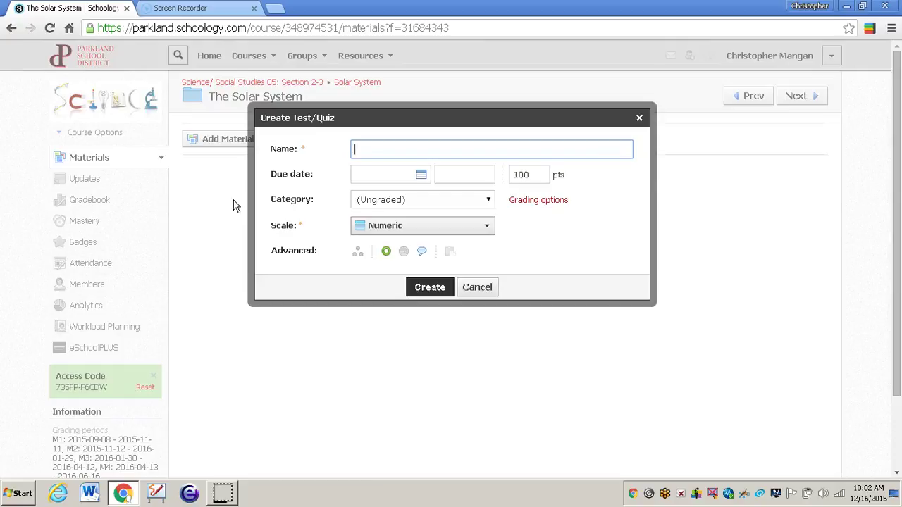
text(The)
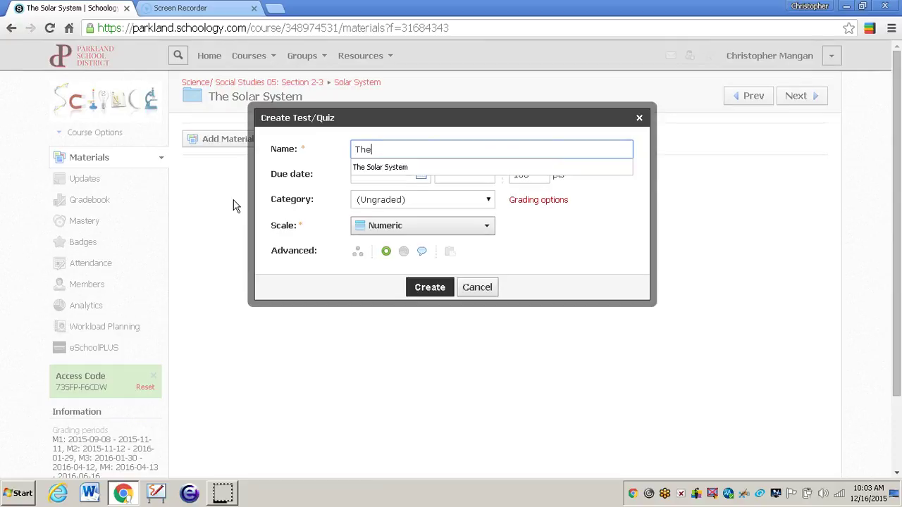
text( Solar Syste)
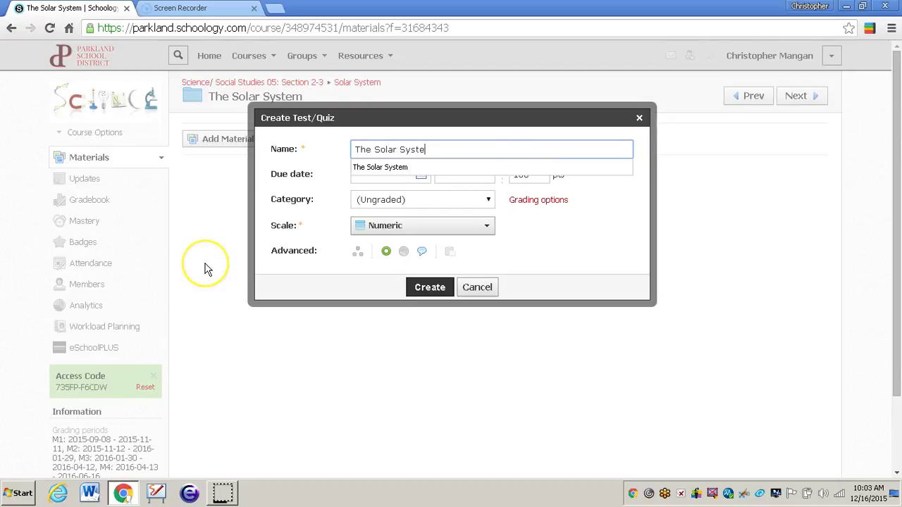
text(m Test)
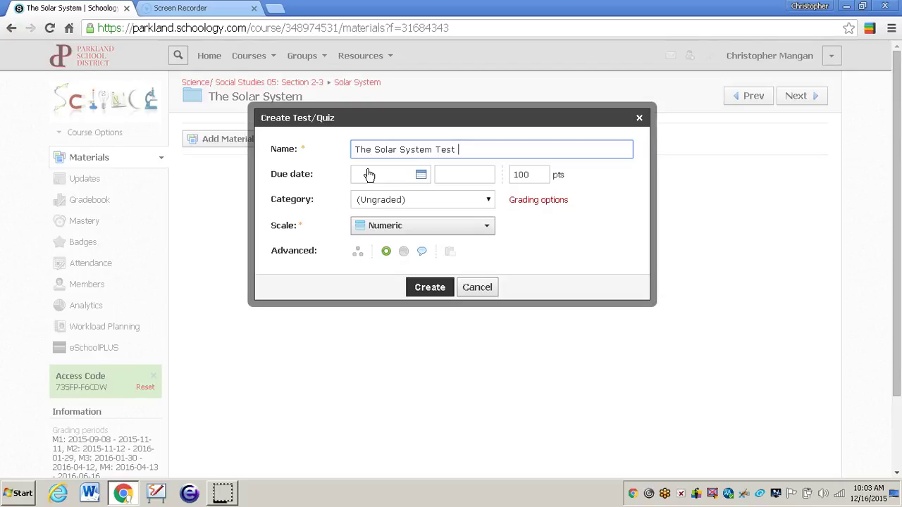
Set the test's due date to 1/15/16 and its category to Assessments.
click(421, 175)
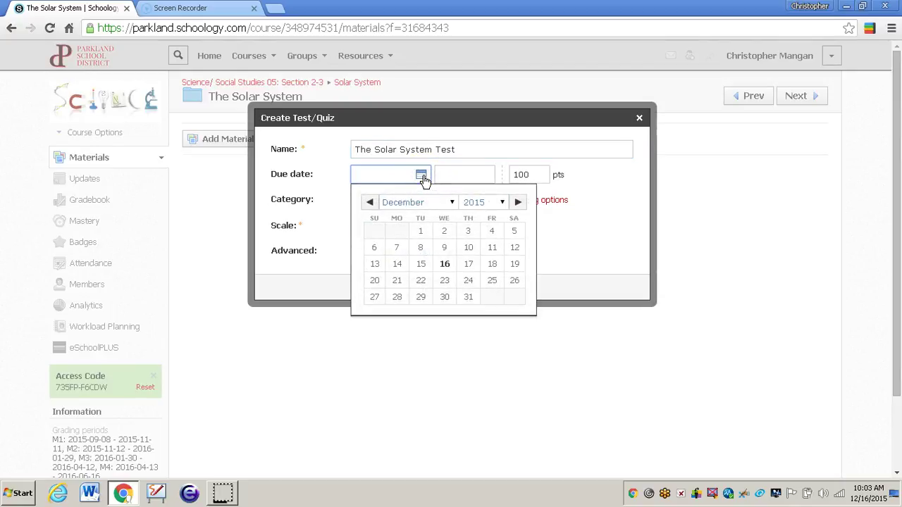
click(518, 202)
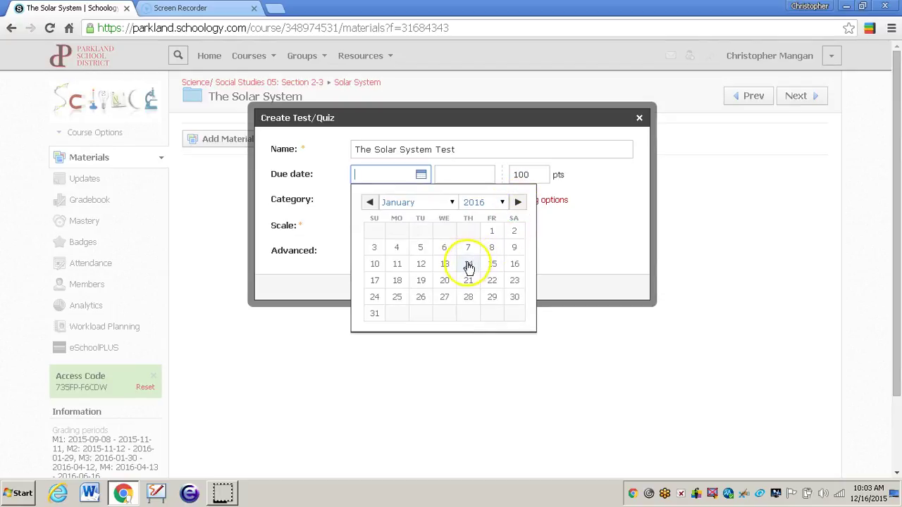
click(489, 262)
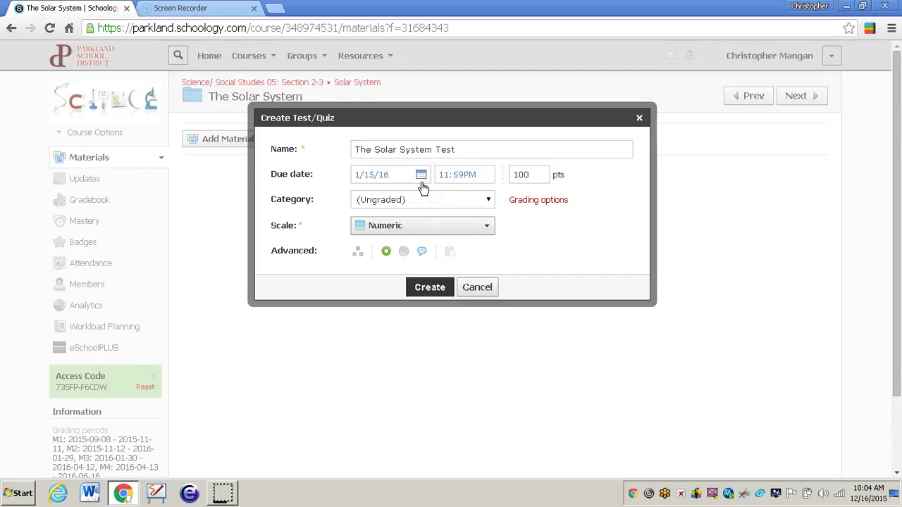
click(414, 201)
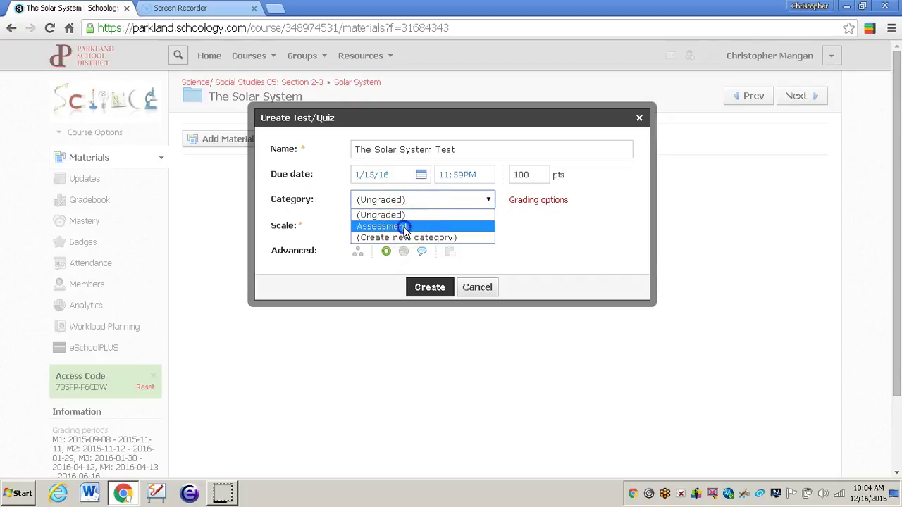
click(405, 226)
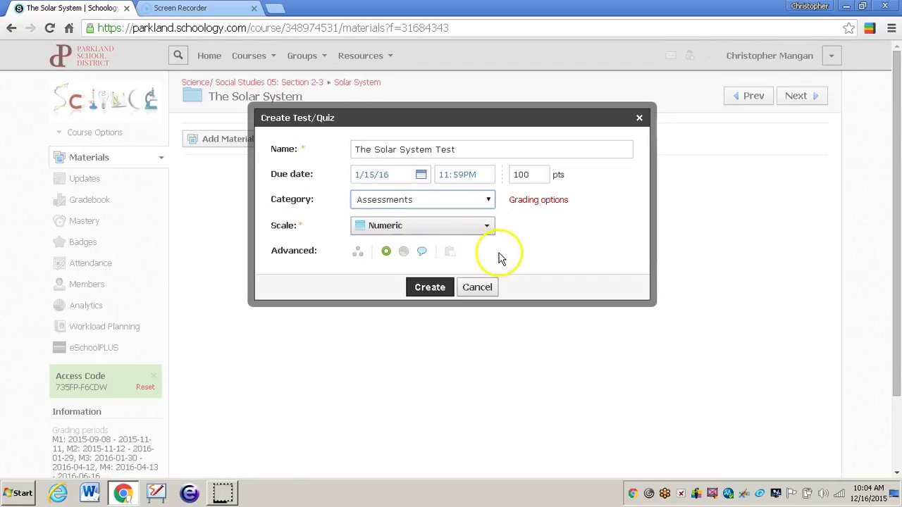
Switch the test's student visibility off and back on, and create the test.
click(384, 254)
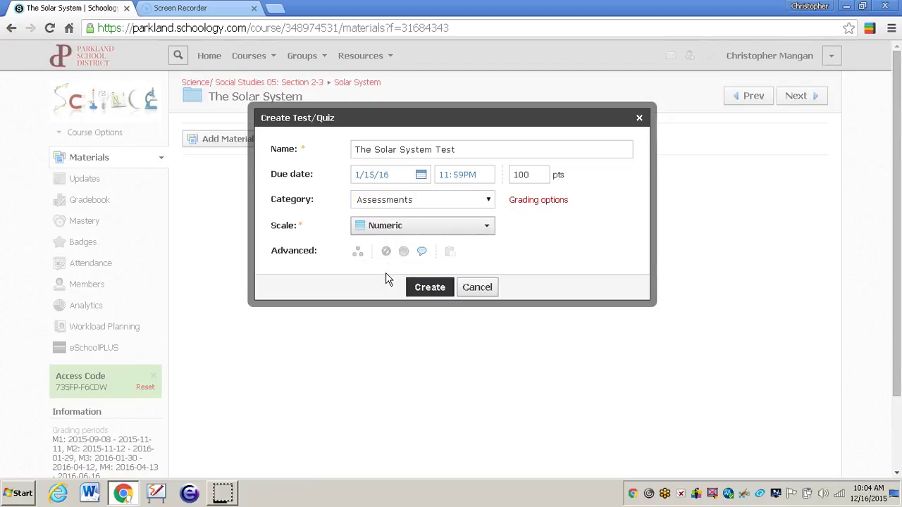
click(387, 254)
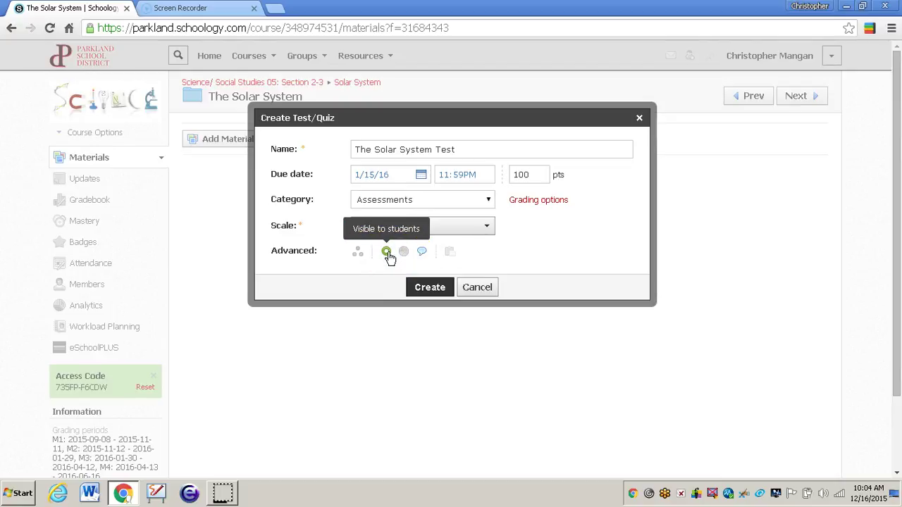
click(430, 286)
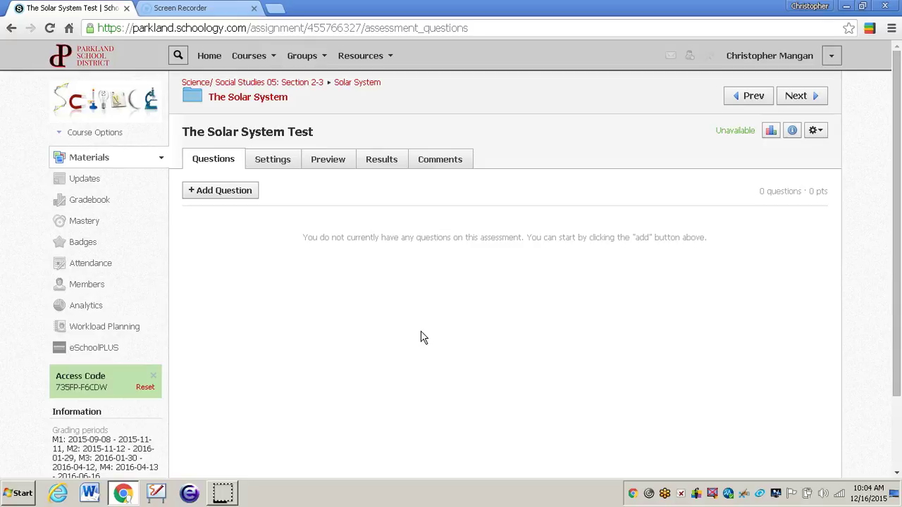
Add a True/False question with the text "True or False. Planets that resemble Earth are call terrestrials.".
click(290, 354)
click(212, 199)
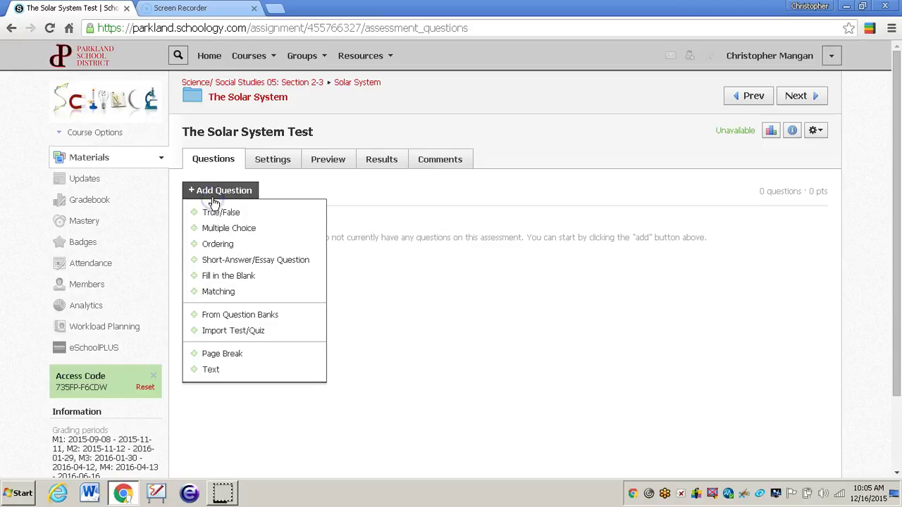
click(218, 193)
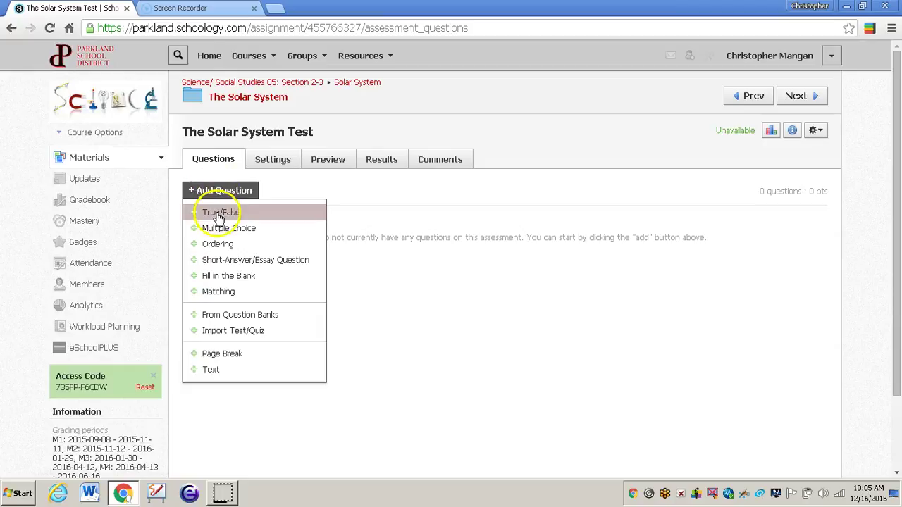
click(218, 212)
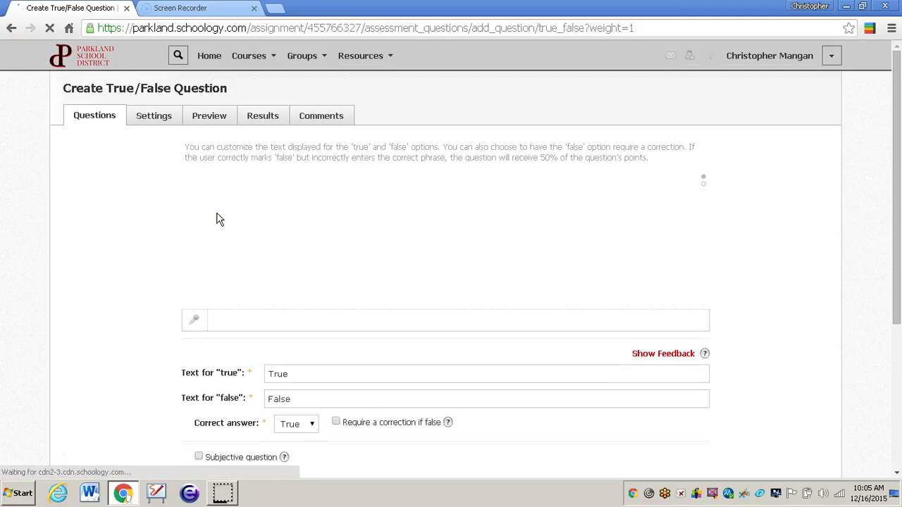
click(226, 225)
click(202, 209)
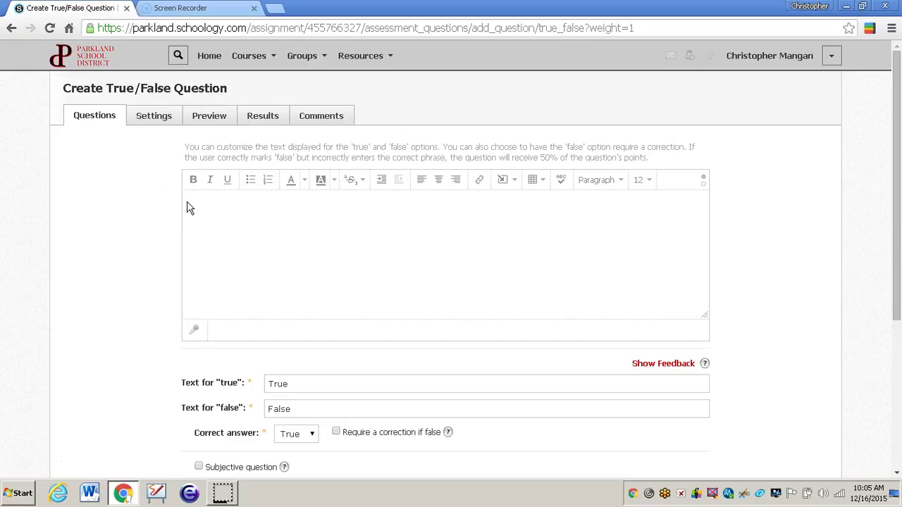
text(True or False.)
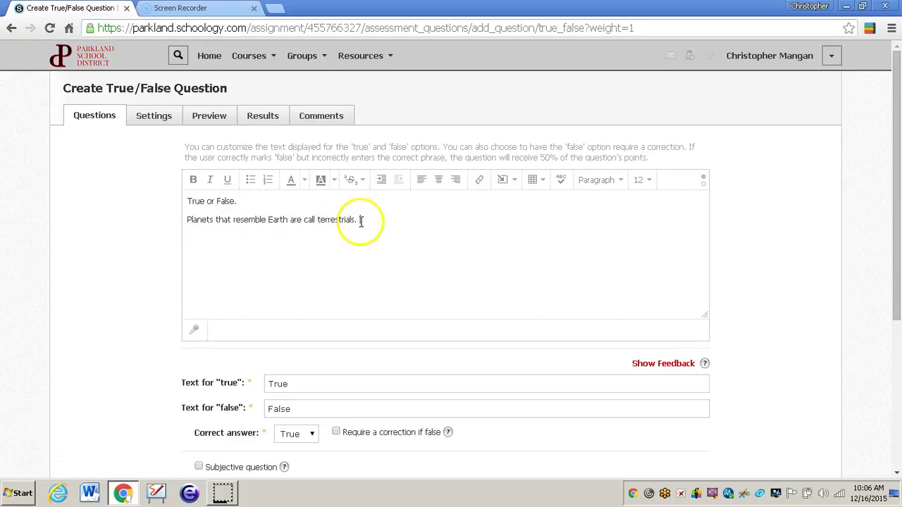
Try False as the question's correct answer and return it to True.
scroll(381, 258, down, 1)
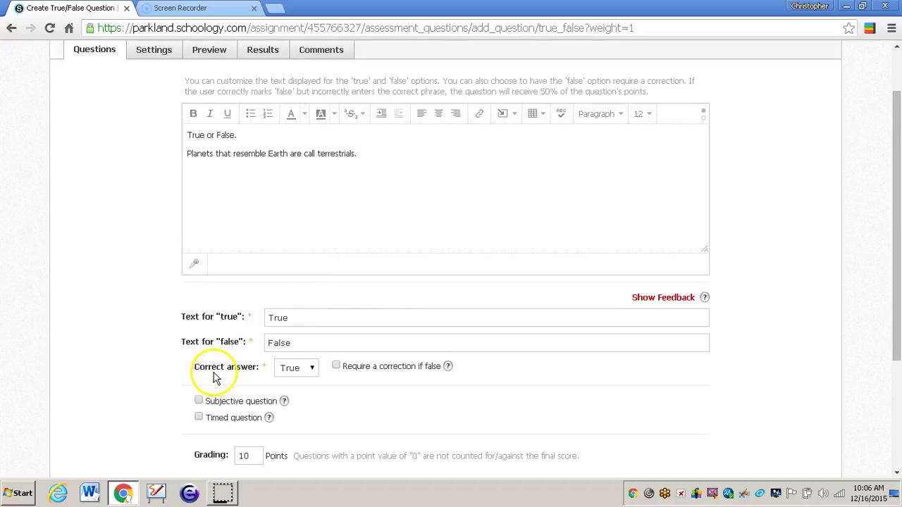
click(289, 368)
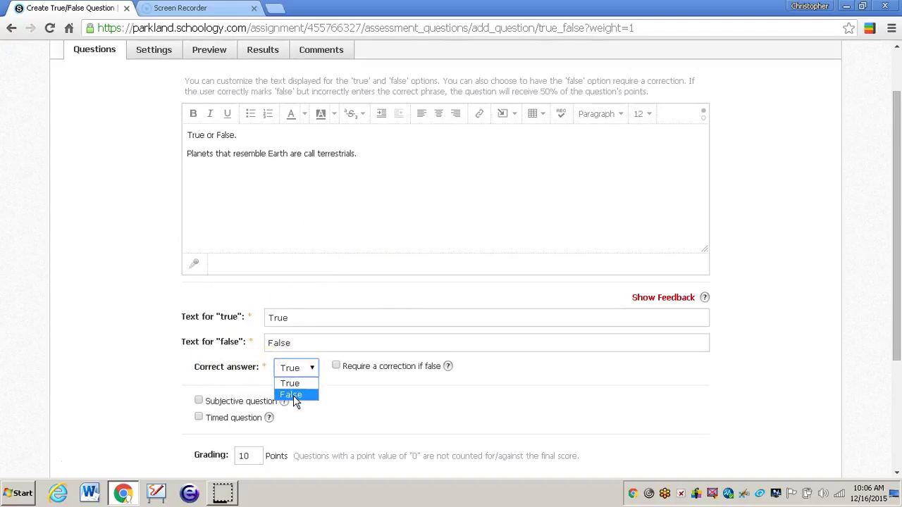
click(293, 395)
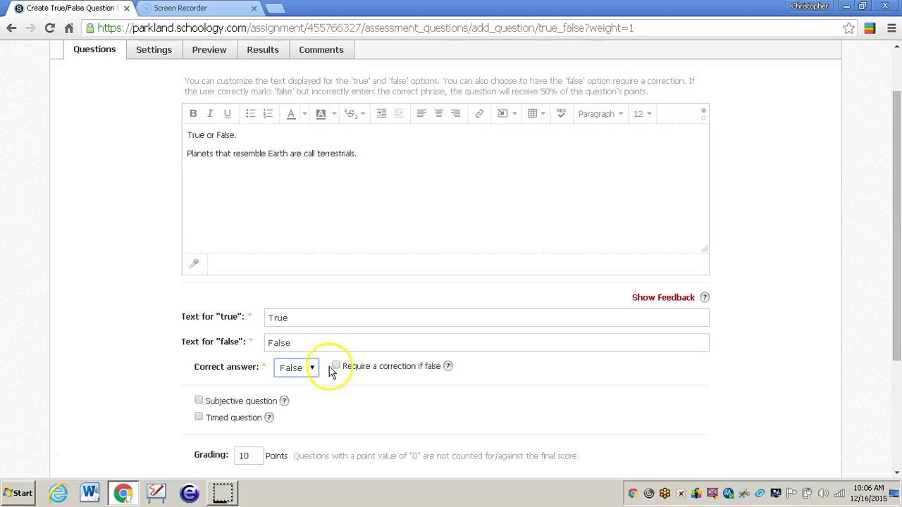
click(303, 368)
click(303, 383)
Set the true/false question's grading to 1 point and create the question.
scroll(296, 373, down, 1)
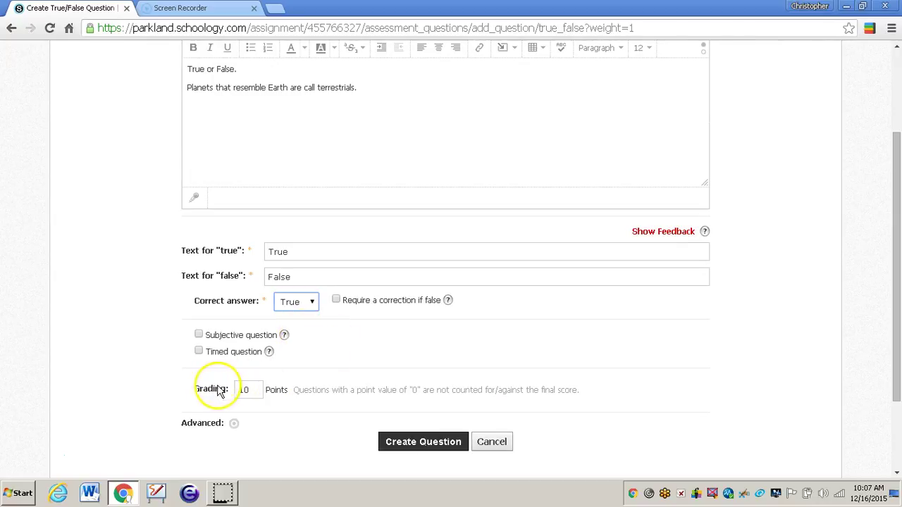
click(252, 390)
drag(253, 390, 240, 392)
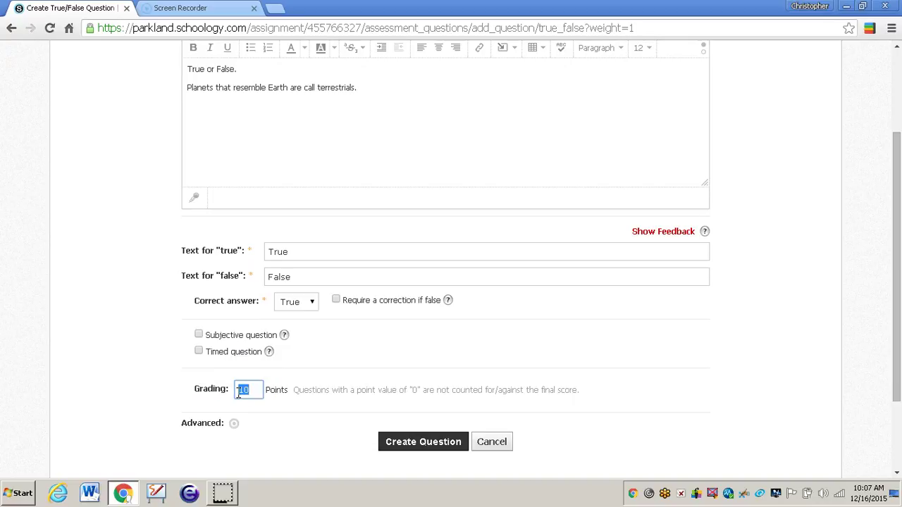
text(1)
click(154, 355)
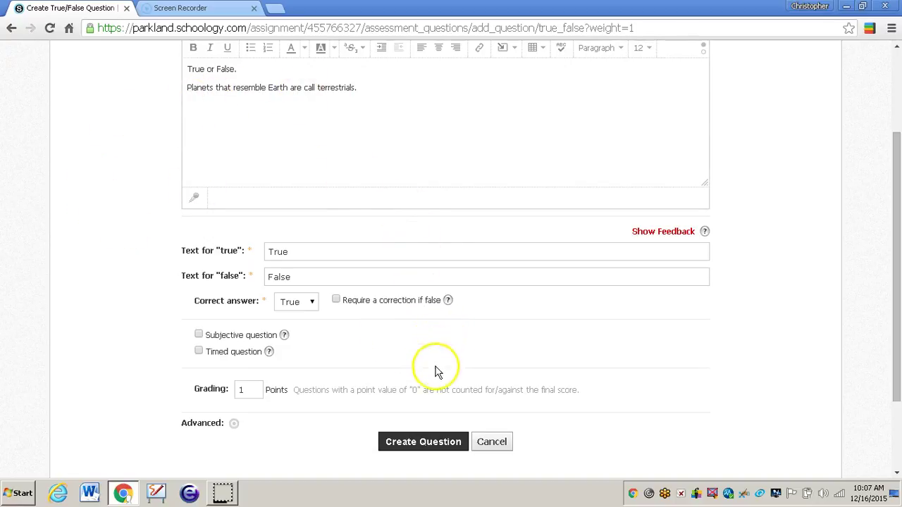
click(414, 446)
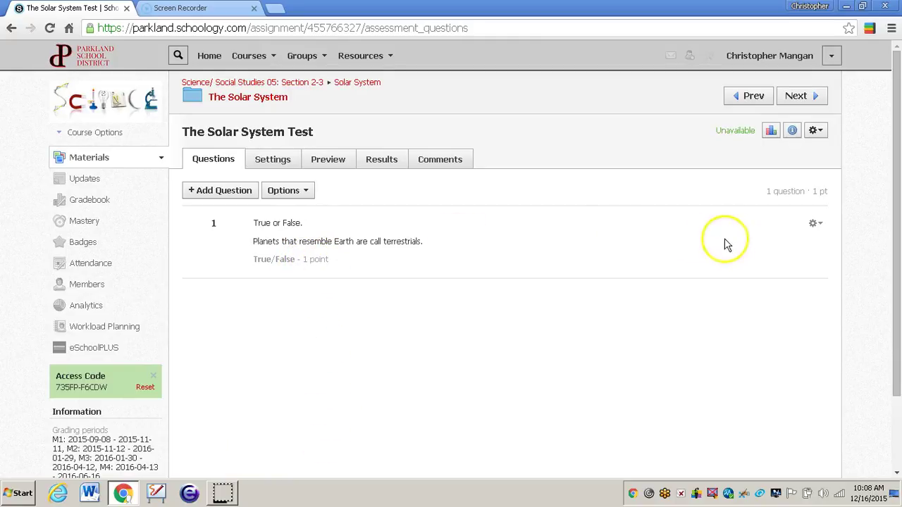
click(818, 224)
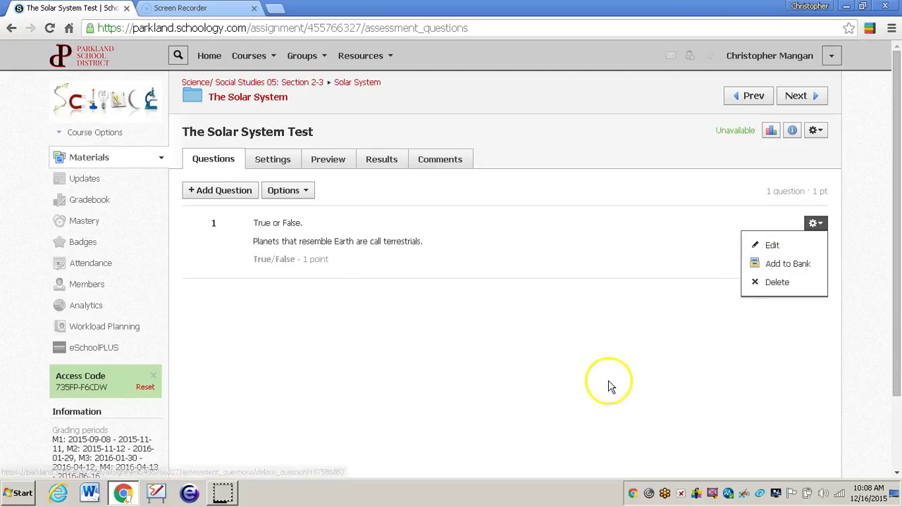
click(354, 282)
Add a Multiple Choice question with the text "Which two planets have a diameter that are close in size?".
click(191, 189)
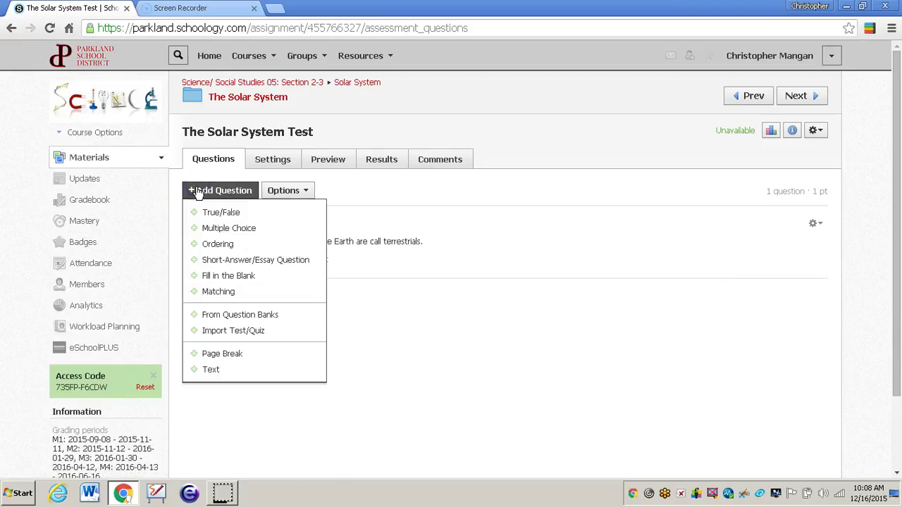
click(238, 236)
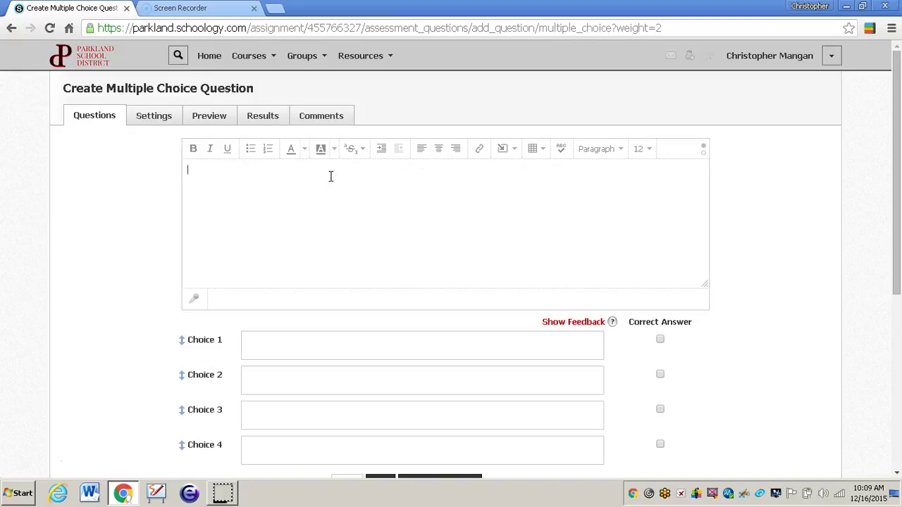
text(Which two planets have a diameter that are close in size?)
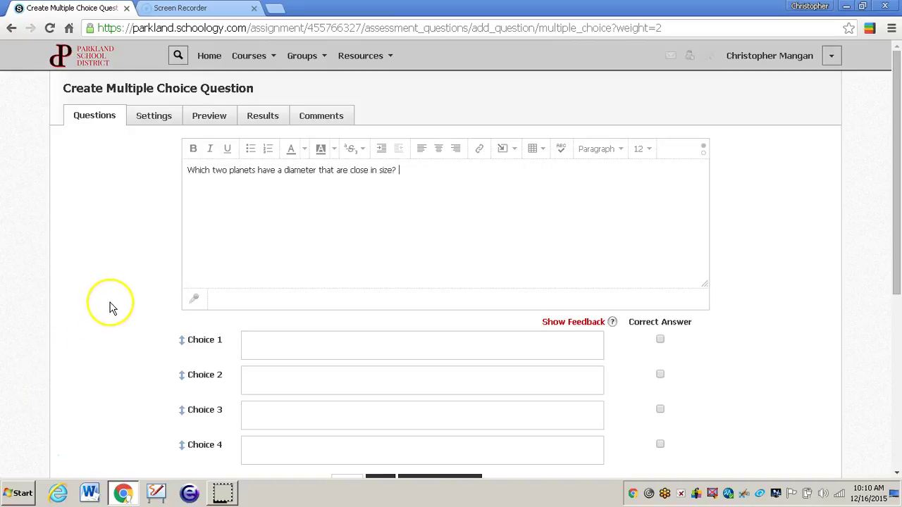
Enter the answer choices Earth & Venus, Mercury & Jupiter, Earth & Saturn, and Neptune & Mars, marking Earth & Venus as correct.
scroll(233, 229, down, 1)
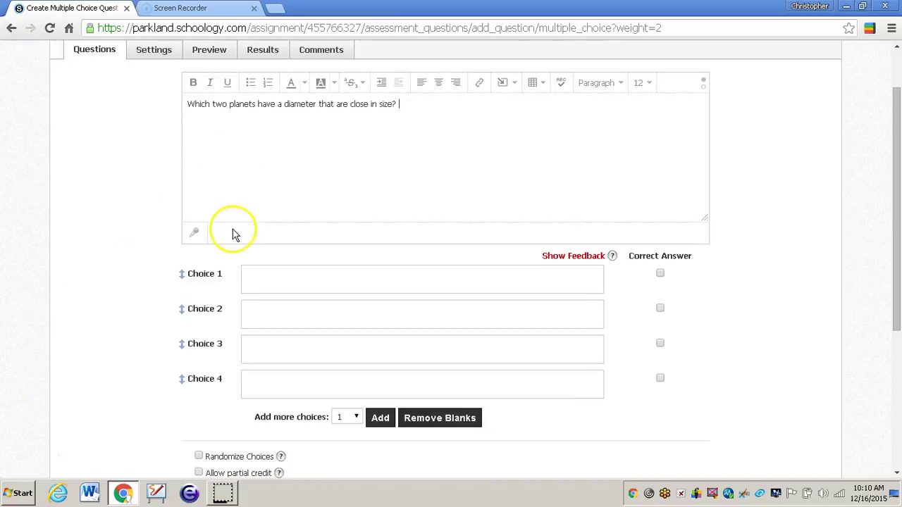
click(254, 277)
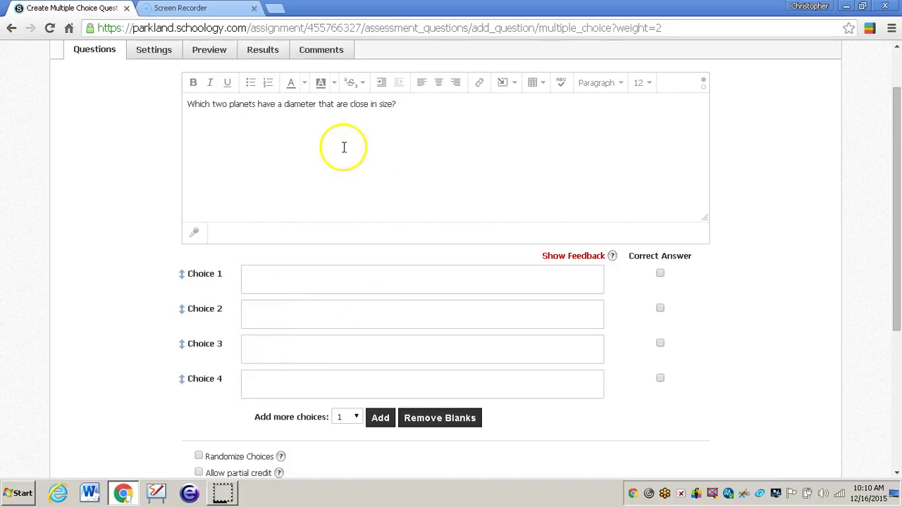
click(353, 277)
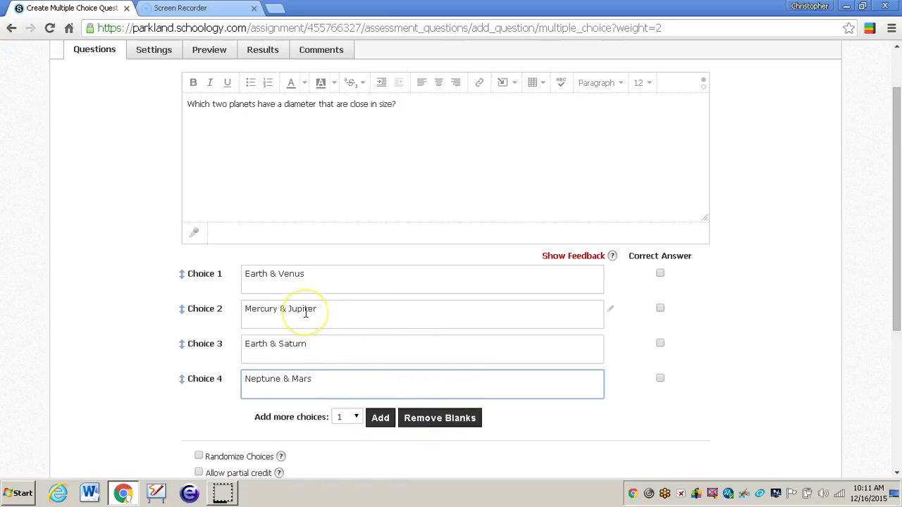
click(660, 275)
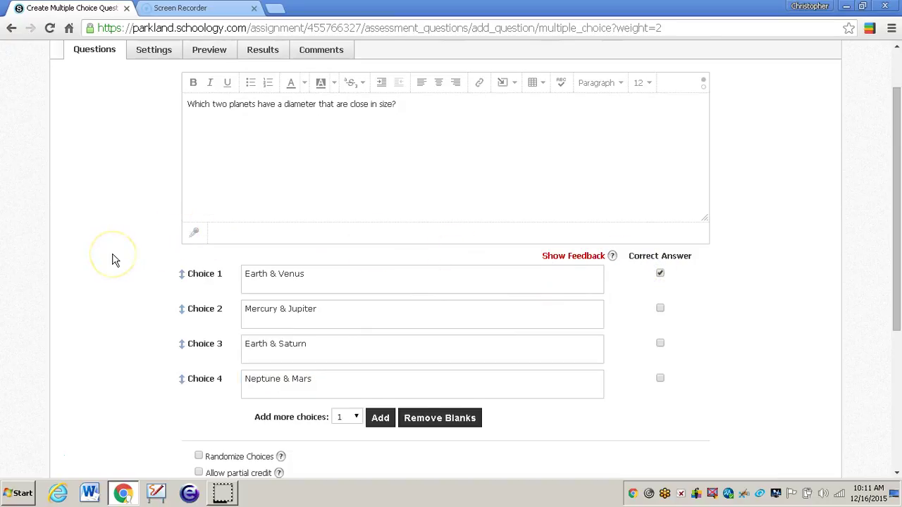
Set the multiple-choice question's grading to 1 point and create the question.
scroll(113, 259, down, 1)
scroll(113, 259, down, 2)
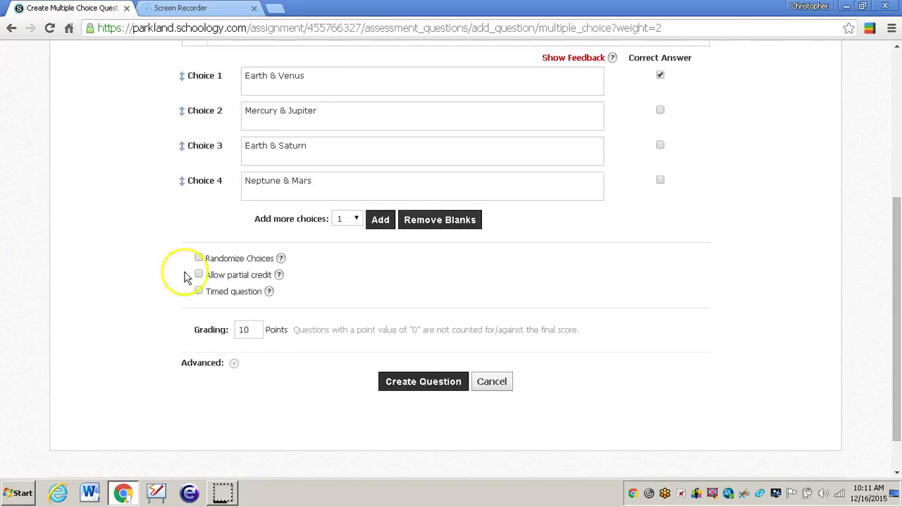
double_click(240, 330)
text(1)
click(292, 387)
click(405, 390)
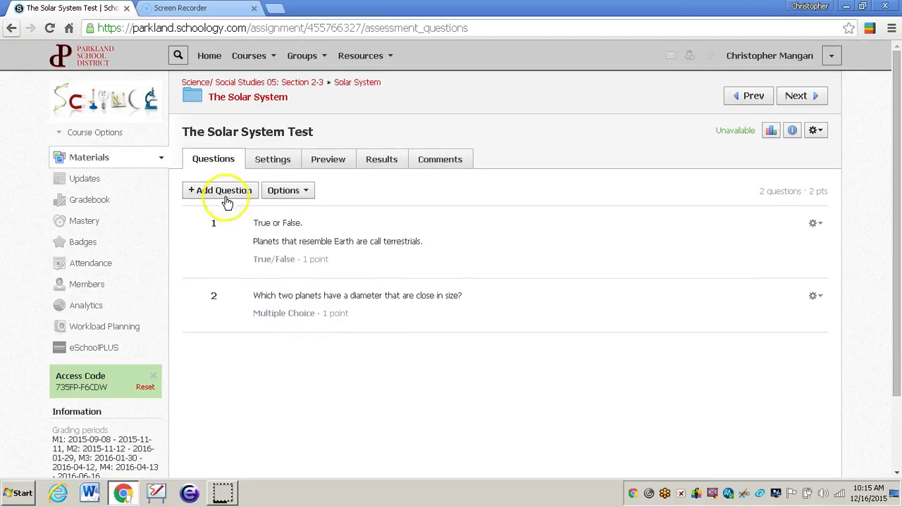
Add an Ordering question reading "Please order the eight planets in order from the Sun. Start with the closest to the Sun.".
click(222, 191)
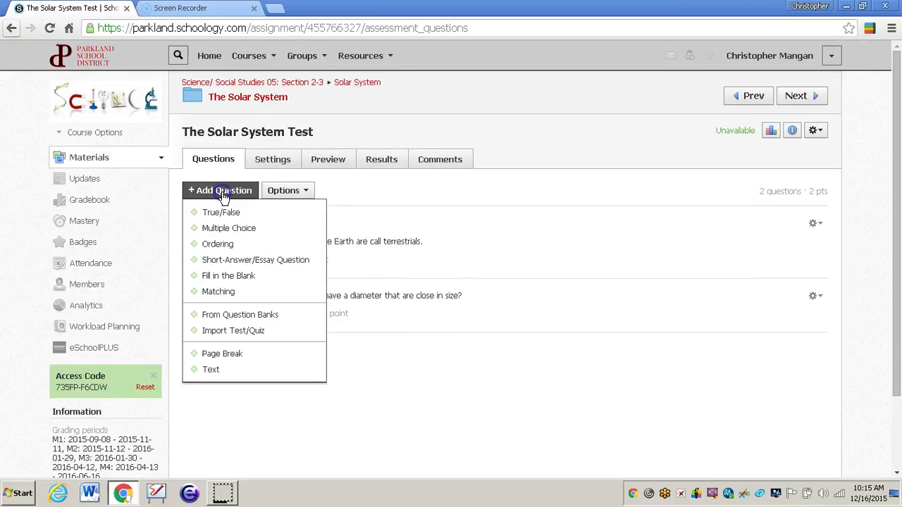
click(222, 243)
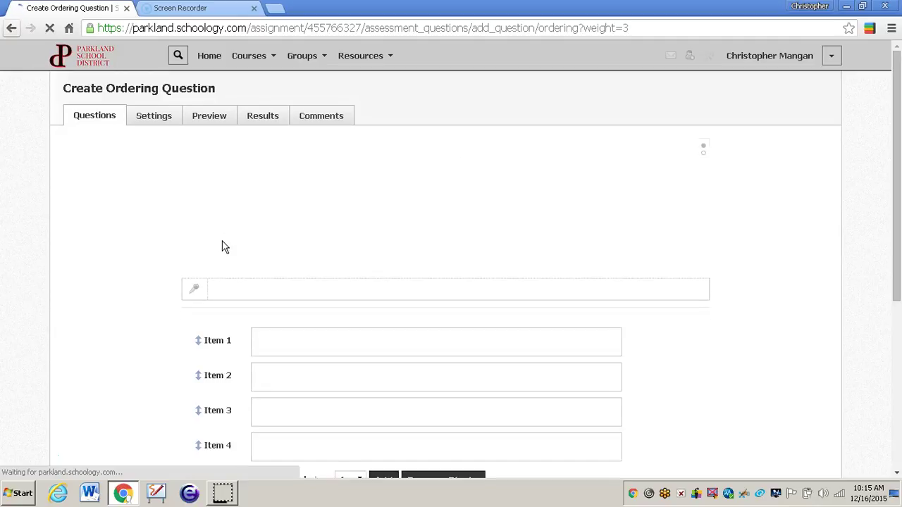
click(234, 207)
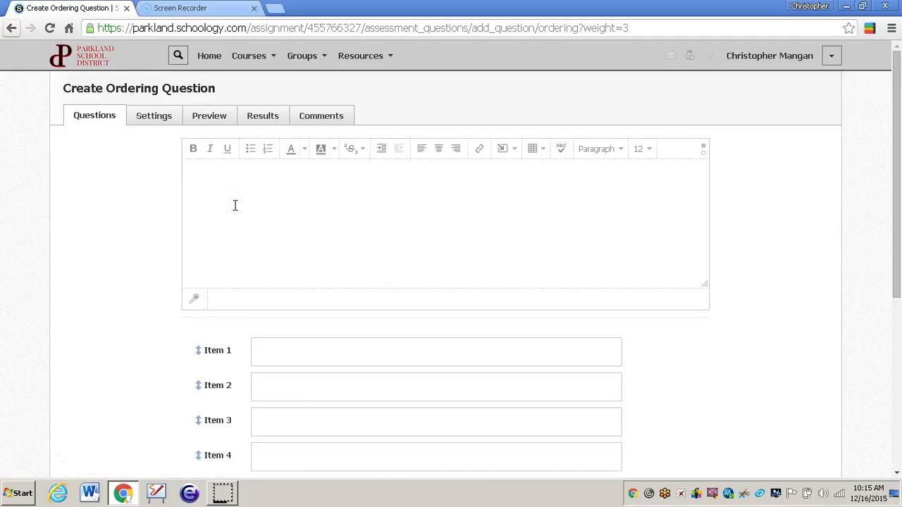
text(Please order the eight planets in order from the Sun. Start with the closest to the Sun.)
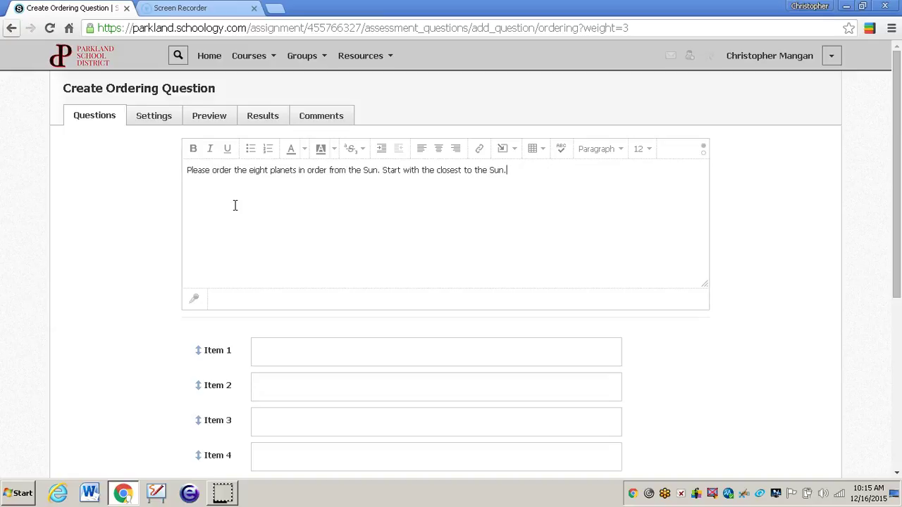
Fill the ordering question's first four items with Mercury, Venus, Earth and Mars.
scroll(252, 186, down, 1)
scroll(217, 251, down, 1)
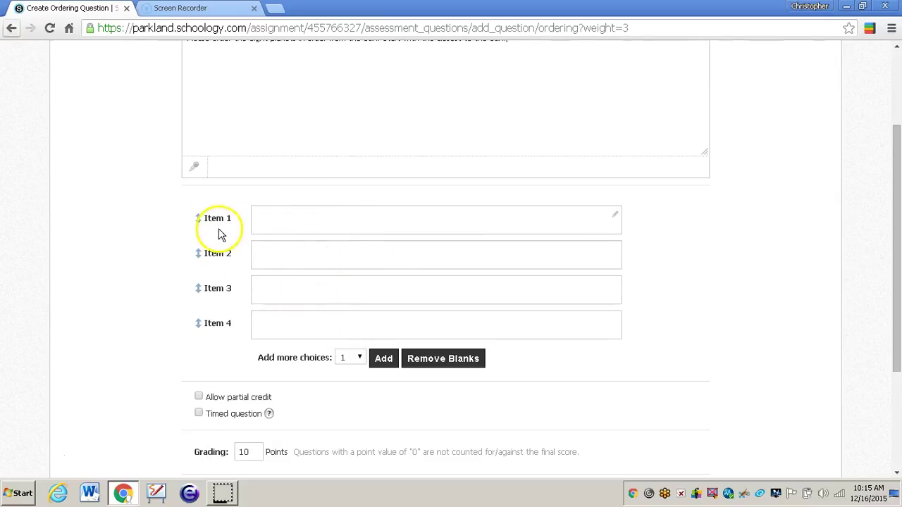
click(285, 222)
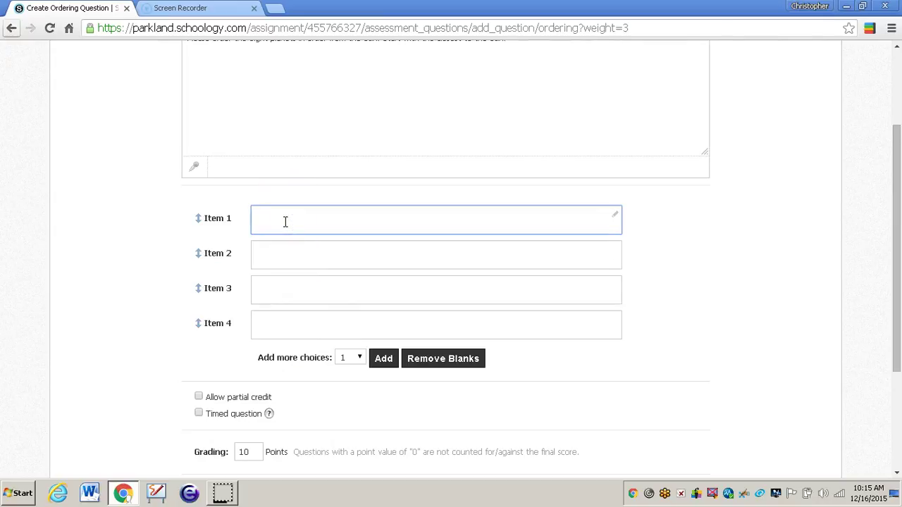
key(Tab)
key(Tab)
key(Tab)
key(Tab)
text(Earth)
key(Tab)
key(Tab)
text(M)
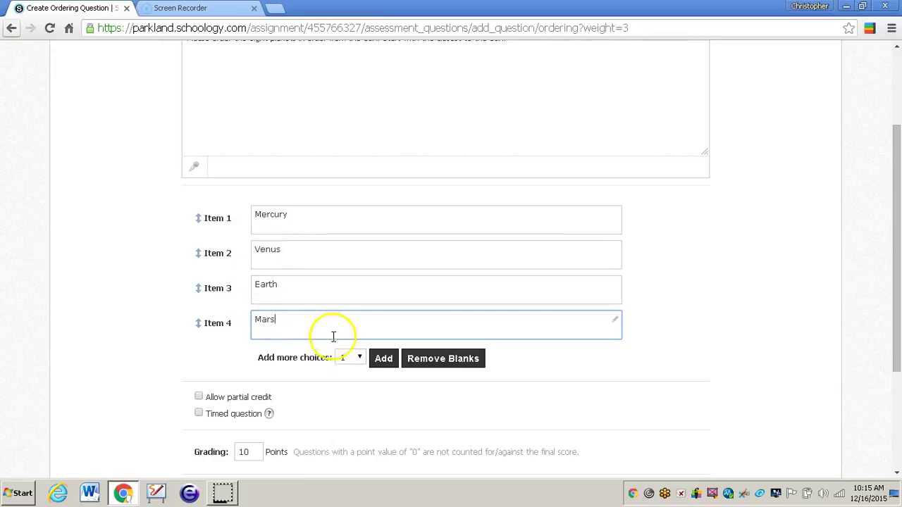
Add 4 more choices to the ordering question's item list.
click(342, 358)
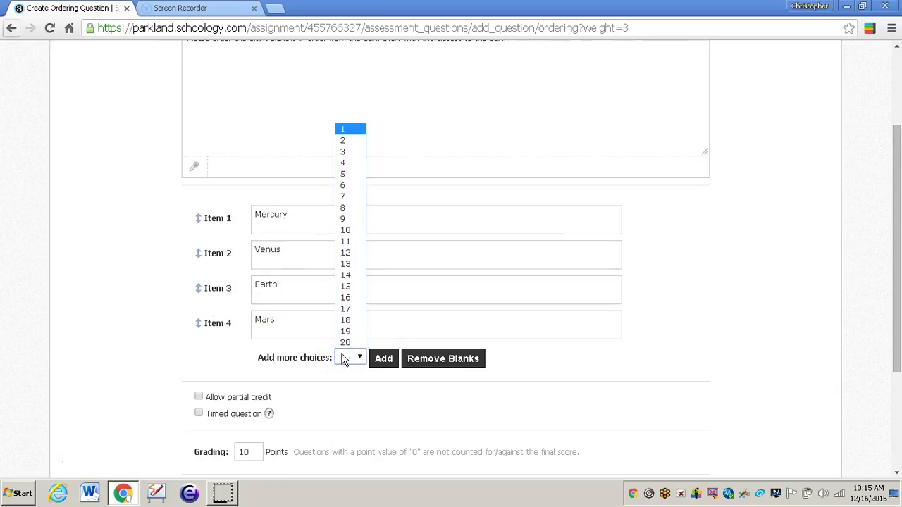
click(348, 163)
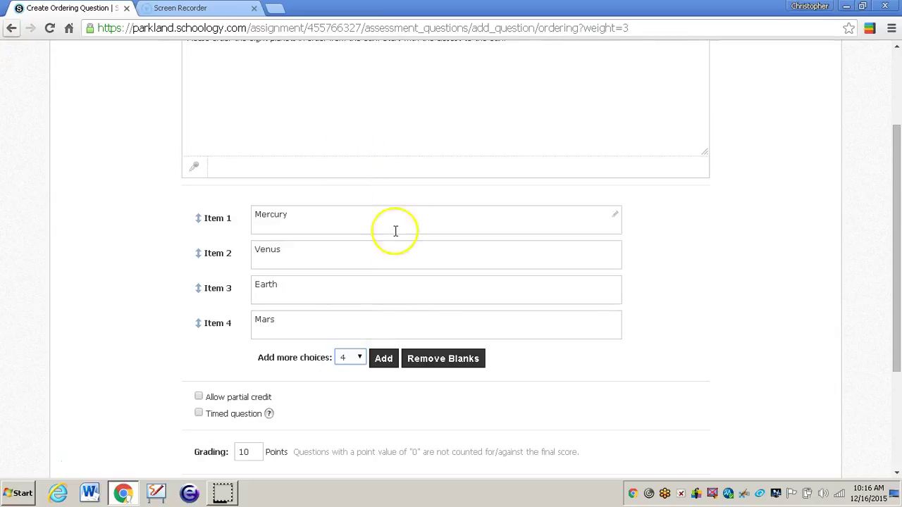
click(383, 360)
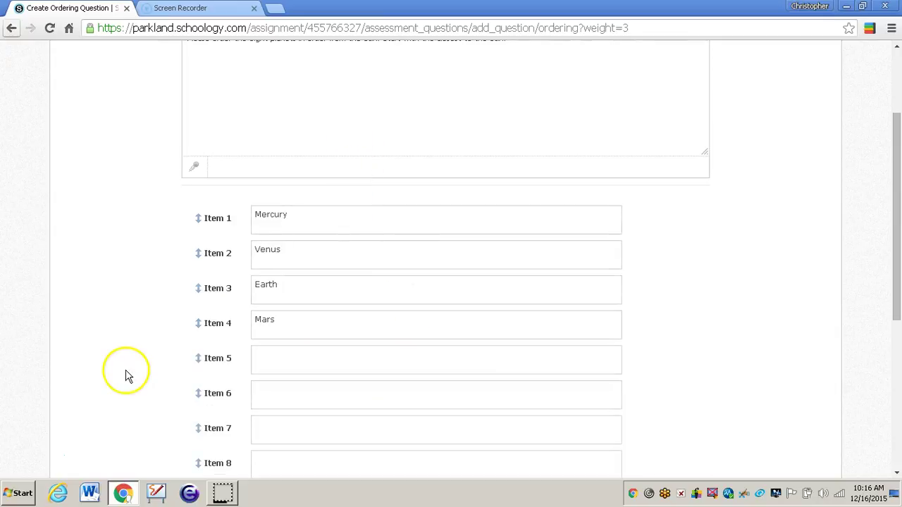
Fill items 5 to 8 of the ordering question with Jupiter, Saturn, Uranus and Neptune.
scroll(126, 359, down, 1)
click(259, 294)
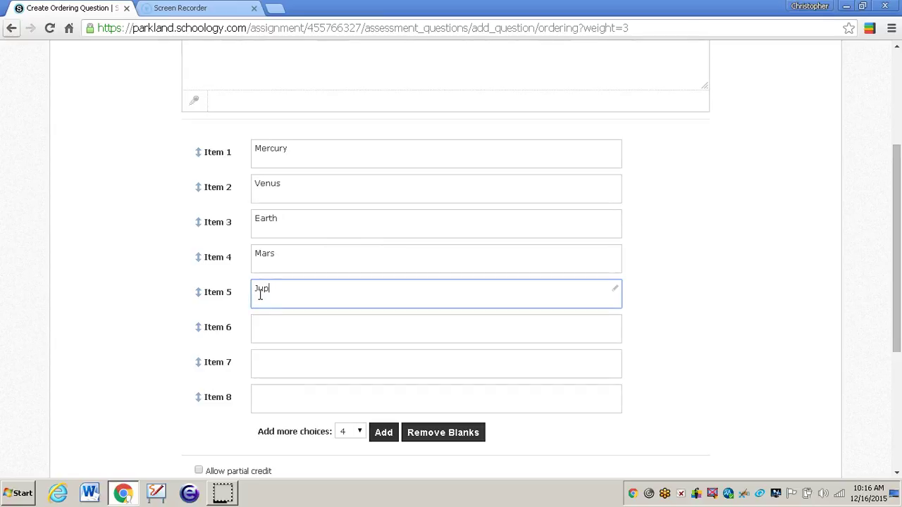
text(Jupiter)
key(Tab)
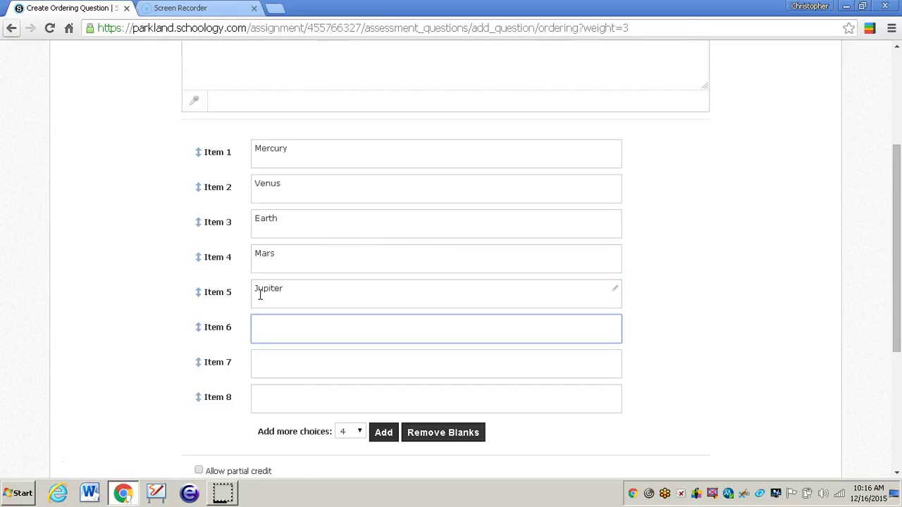
text(Saturn)
key(Tab)
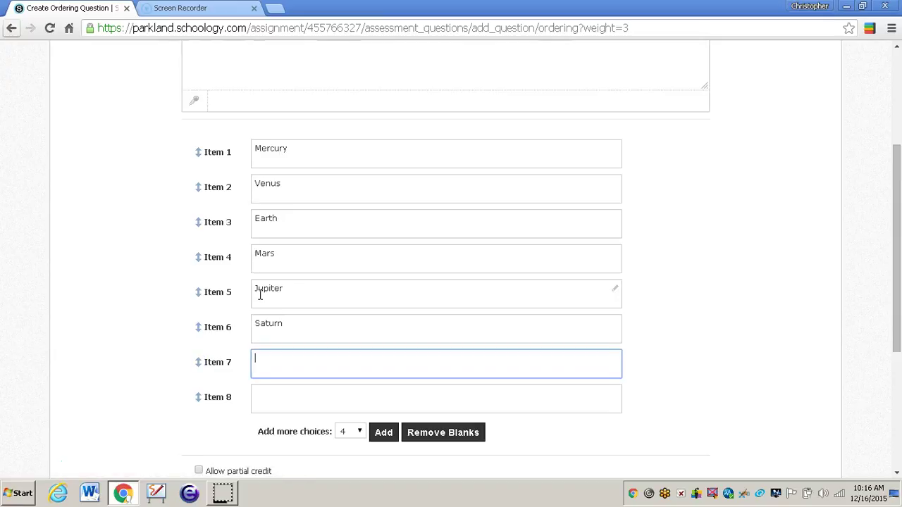
text(Uranus)
key(Tab)
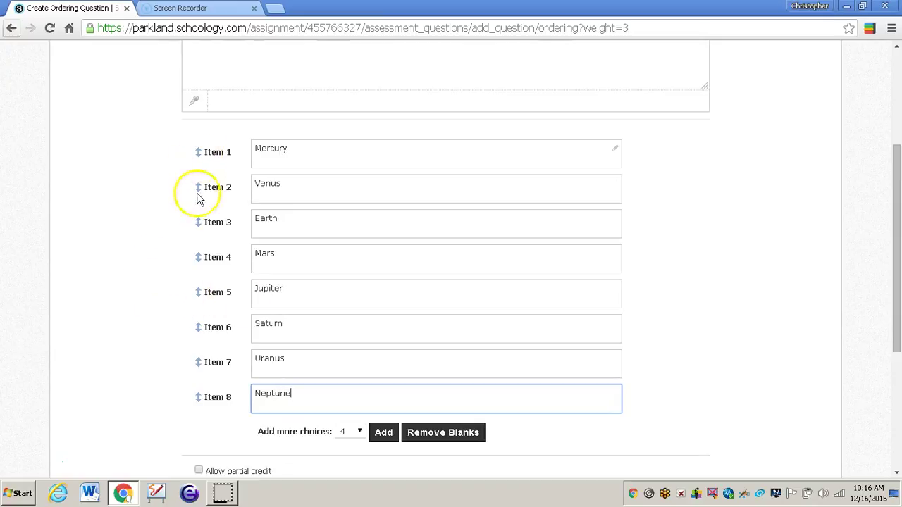
Shuffle the planet items into the order Earth, Neptune, Mercury, Uranus, Jupiter, Mars, Venus, Saturn.
scroll(175, 268, down, 1)
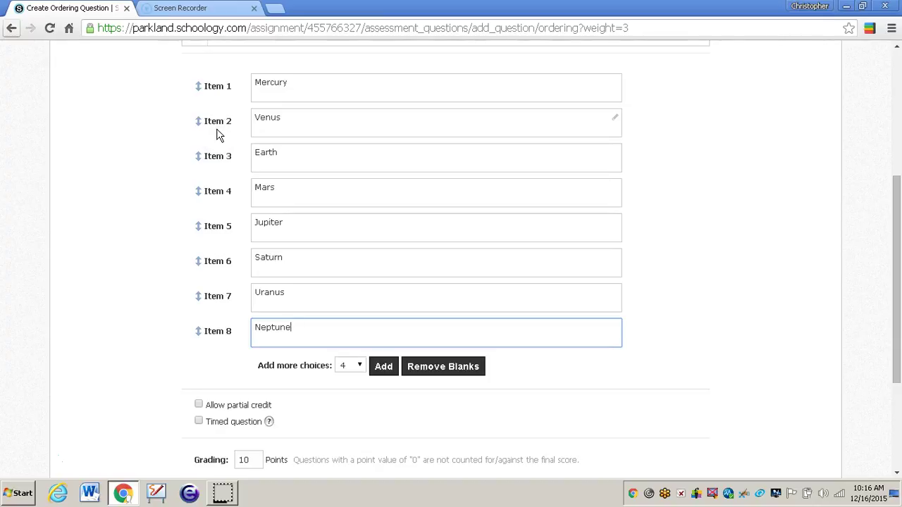
mouse_move(210, 191)
mouse_down()
mouse_move(209, 145)
mouse_move(199, 155)
mouse_move(201, 191)
mouse_up()
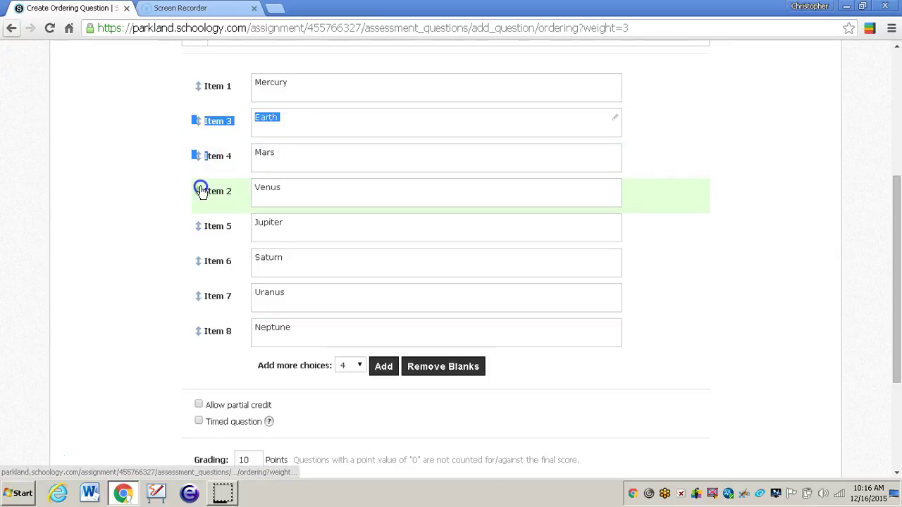
drag(200, 259, 195, 210)
drag(196, 333, 195, 182)
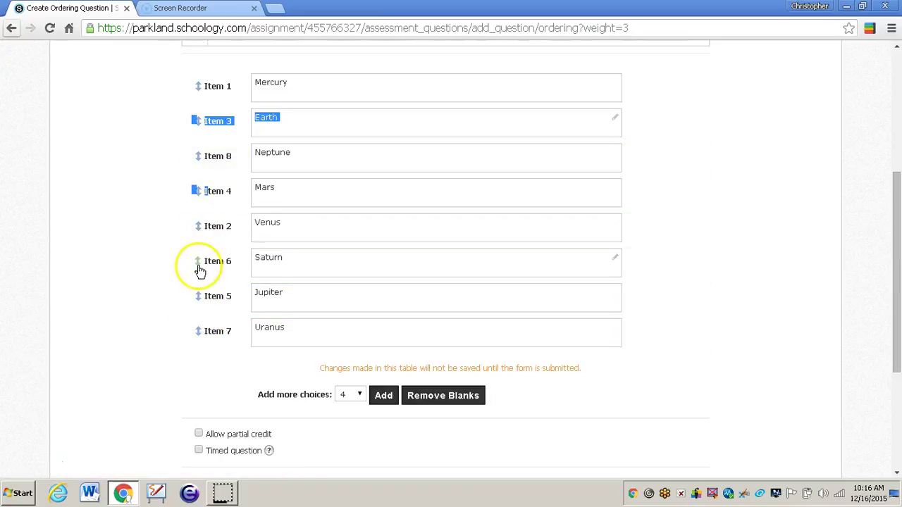
drag(198, 89, 196, 156)
click(181, 175)
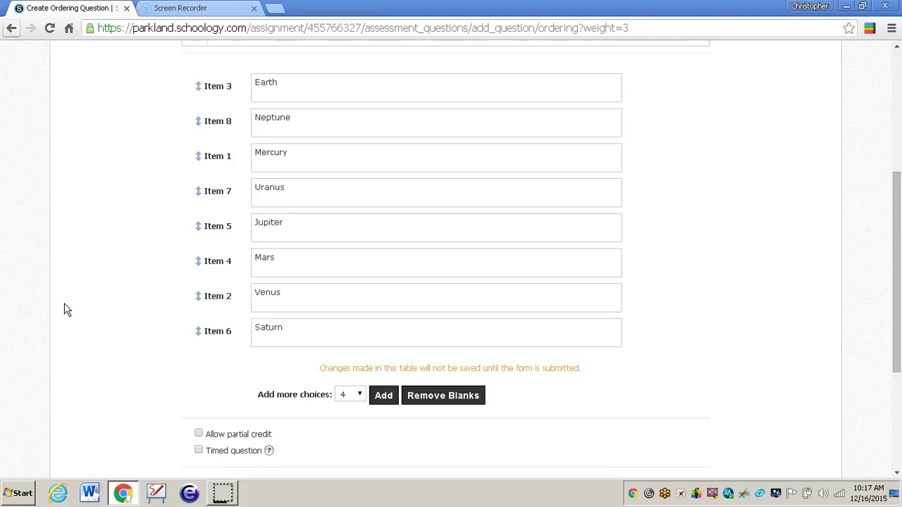
Set the ordering question's grading to 1 point and create the question.
scroll(82, 302, down, 2)
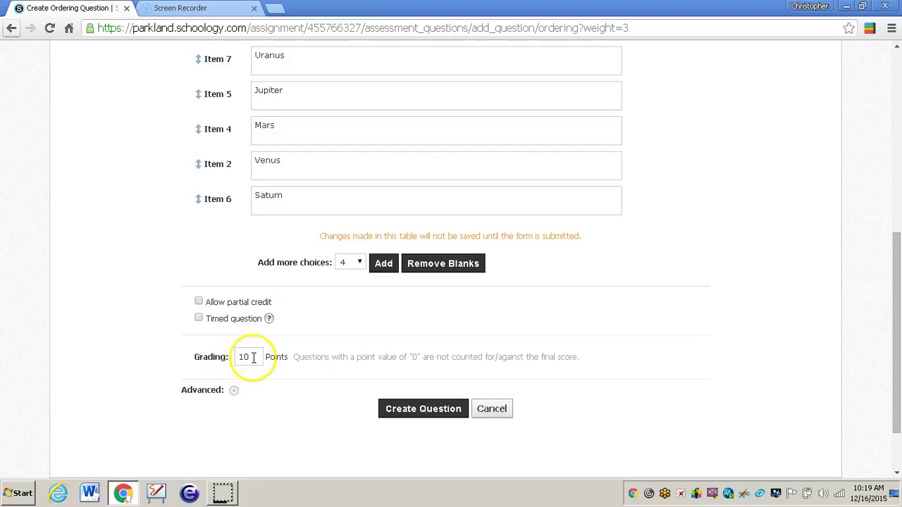
double_click(242, 357)
text(1)
click(317, 422)
click(398, 419)
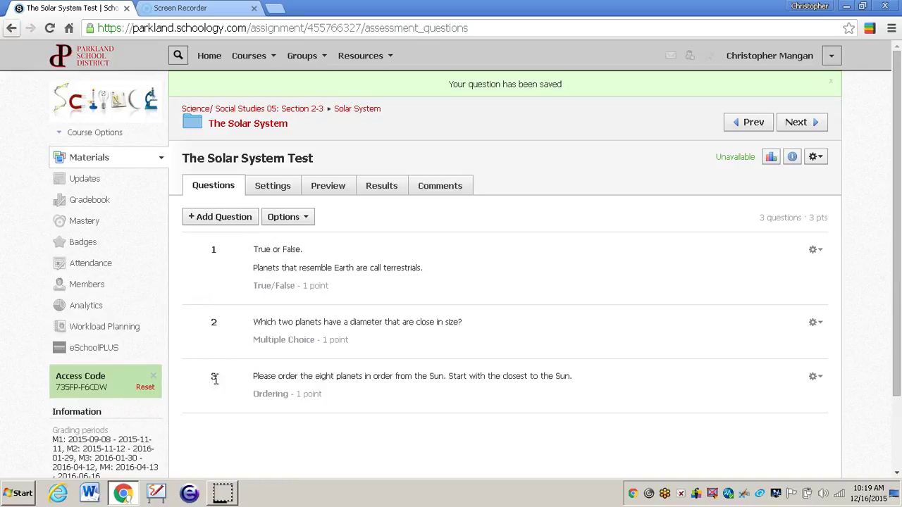
Add a Short-Answer/Essay question reading "Explain the difference between the Heliocentric & Geocentric models of the Solar System.".
click(220, 191)
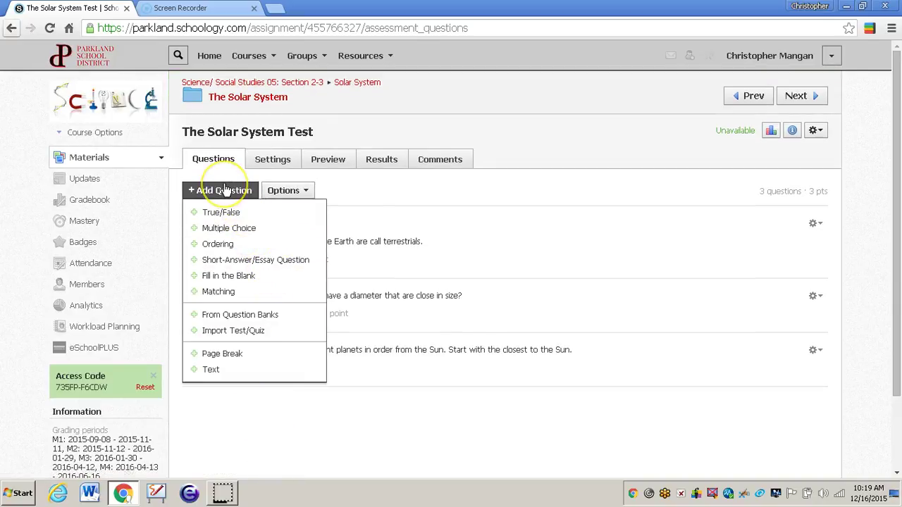
click(224, 261)
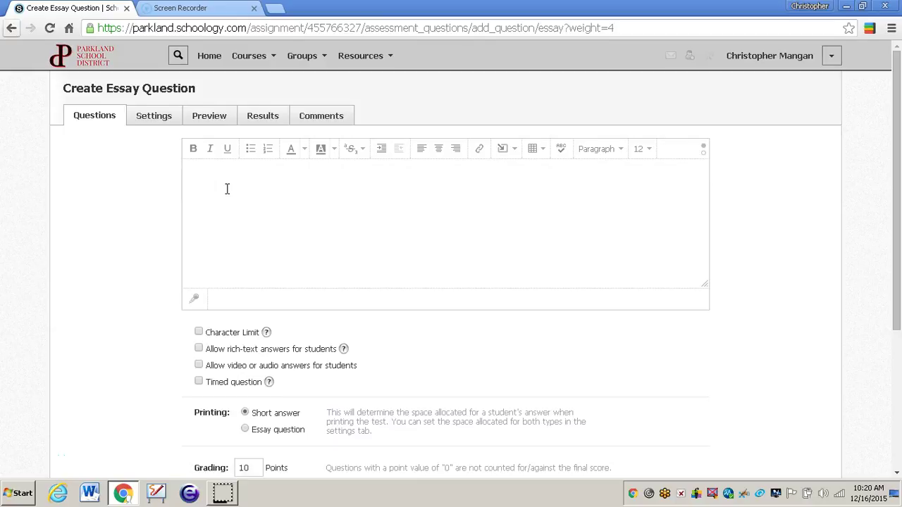
click(227, 189)
click(214, 174)
click(254, 171)
click(98, 331)
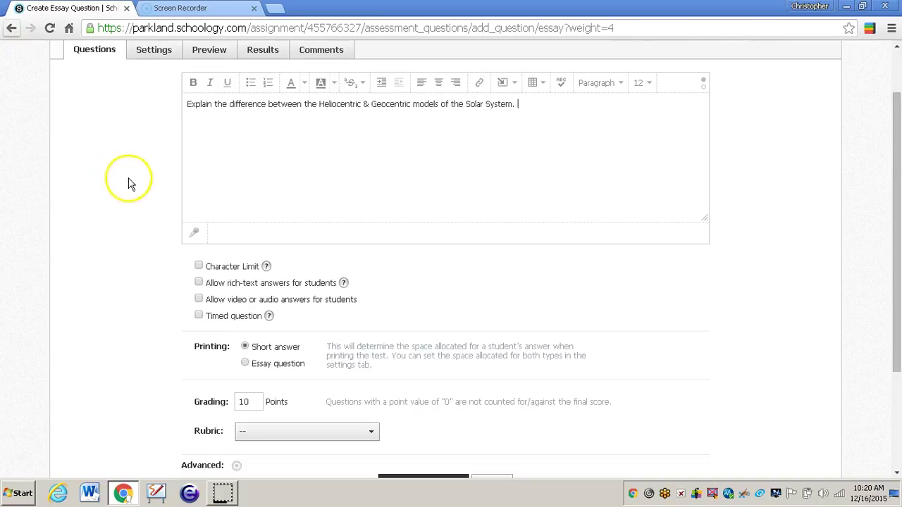
Set the essay question's printing option to Essay question and its grading to 1 point.
click(244, 346)
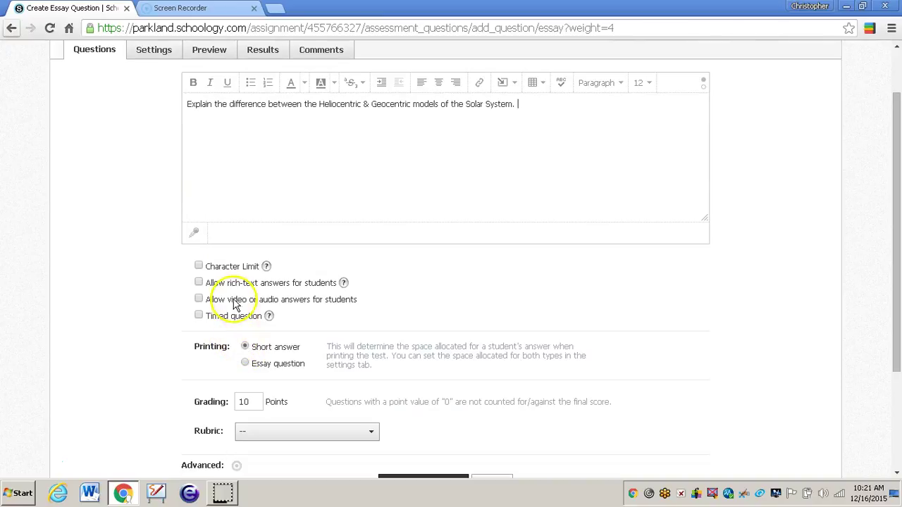
click(245, 364)
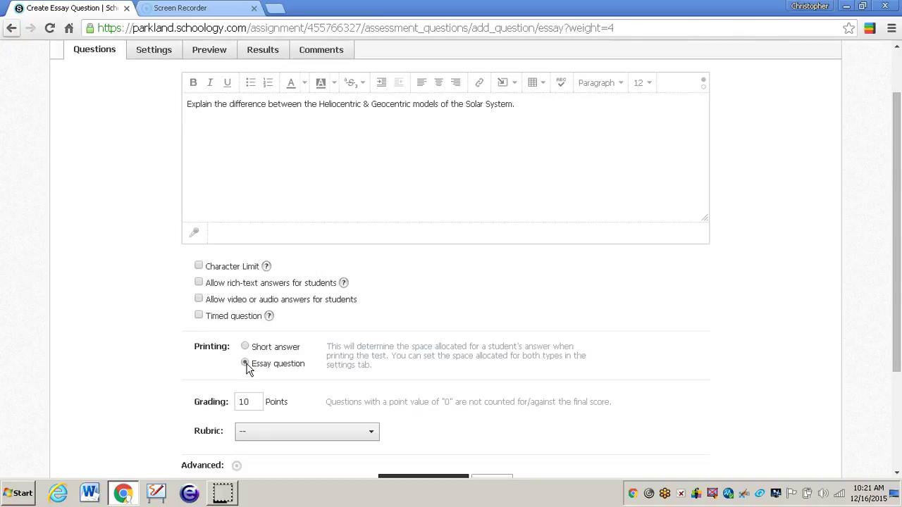
scroll(155, 313, down, 1)
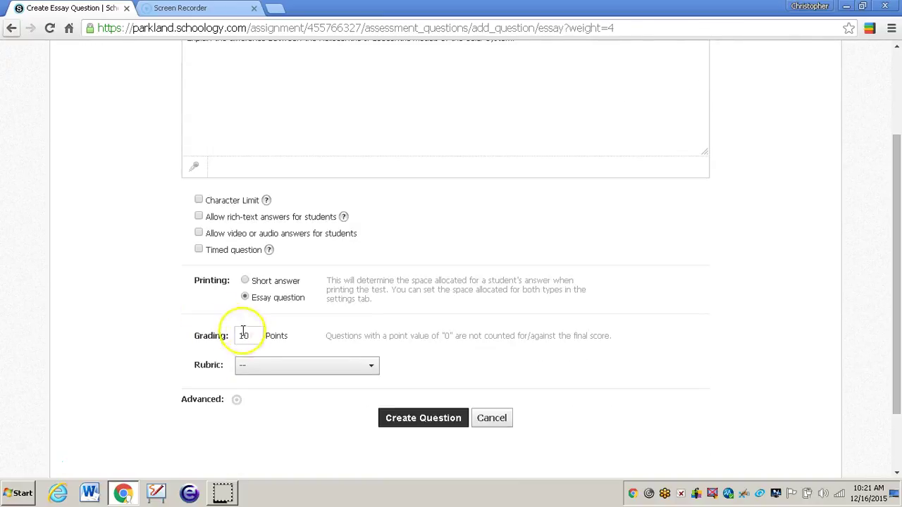
double_click(243, 336)
text(1)
click(195, 311)
Check the rubric options offered for the essay question without assigning a rubric.
click(363, 365)
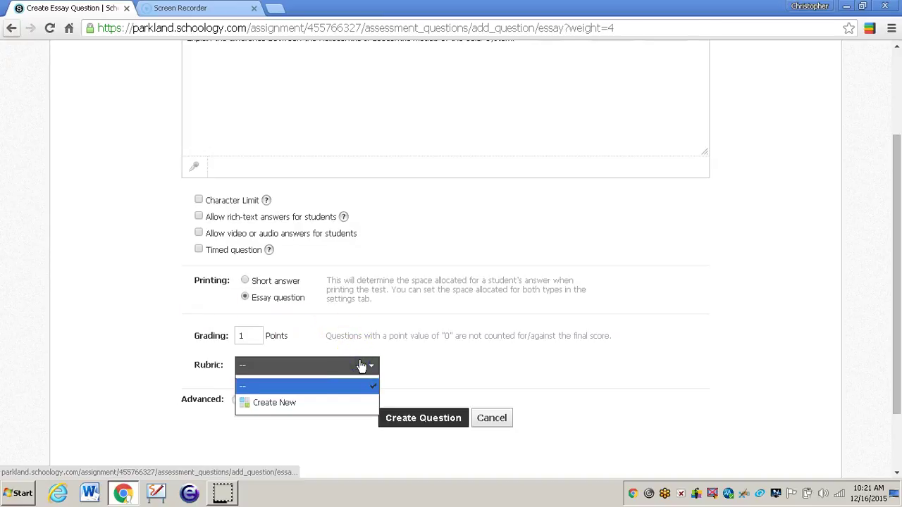
click(279, 405)
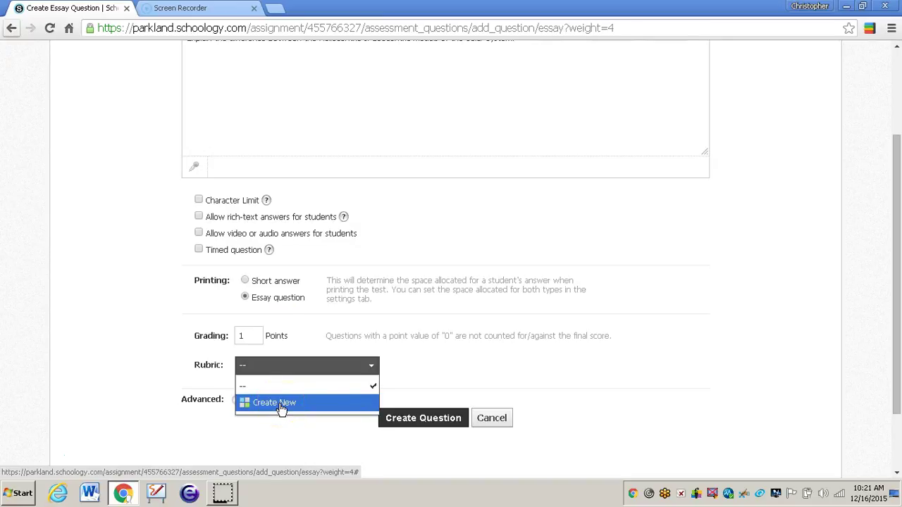
click(378, 385)
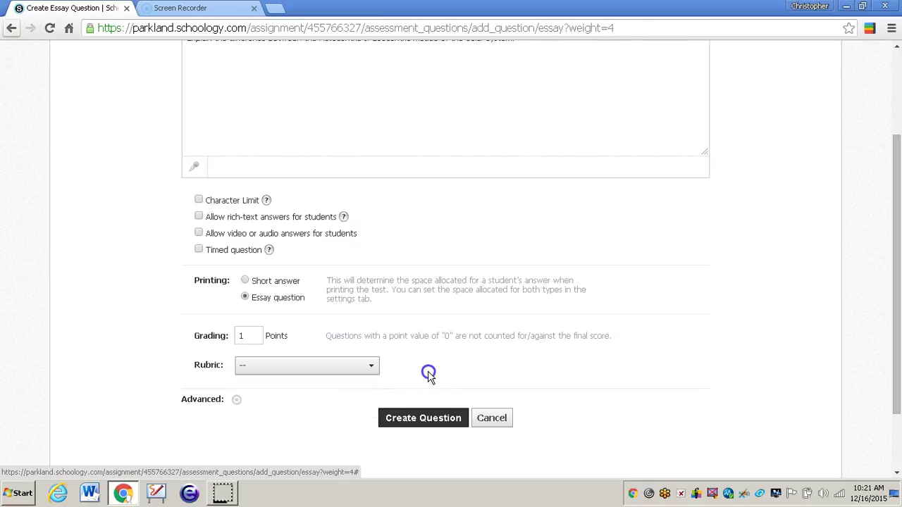
Recheck the essay question's settings and create the question.
scroll(430, 377, up, 1)
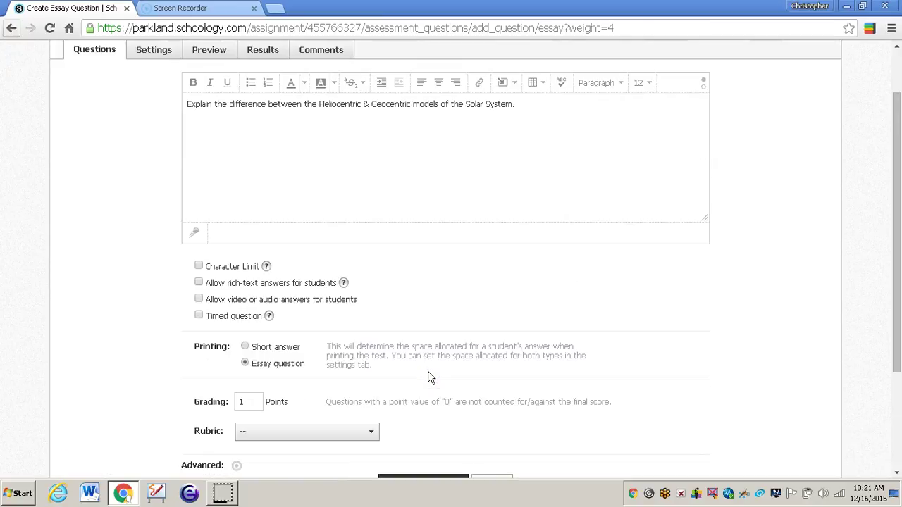
scroll(427, 377, down, 1)
scroll(257, 275, up, 1)
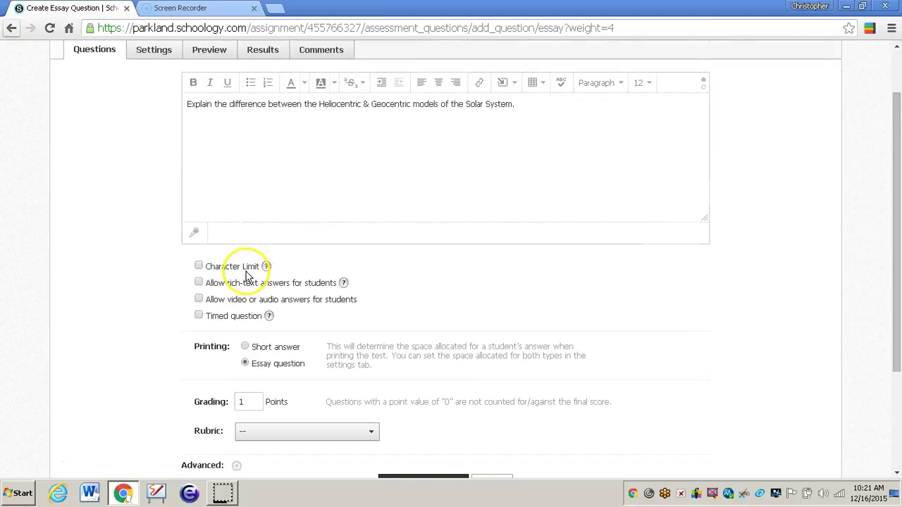
scroll(129, 255, down, 1)
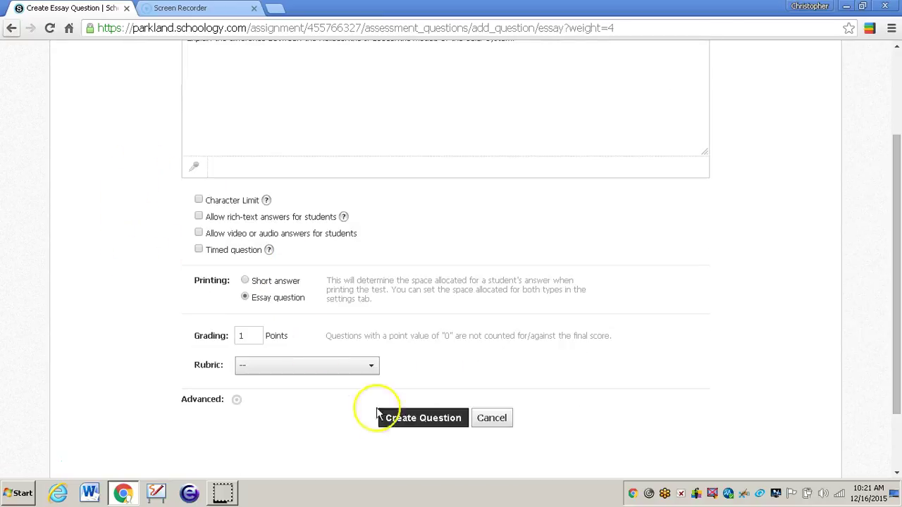
click(416, 421)
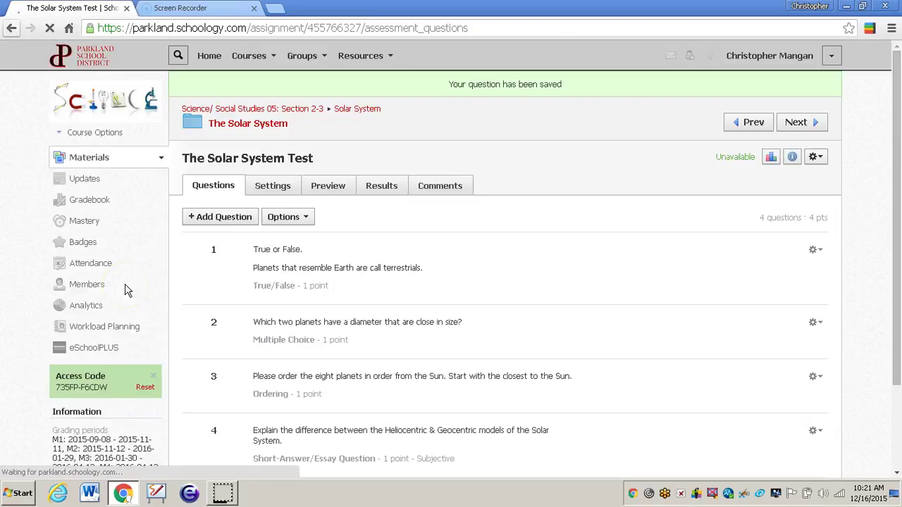
Add a Fill in the Blank question to the test and begin its sentence with "The _".
scroll(199, 229, down, 1)
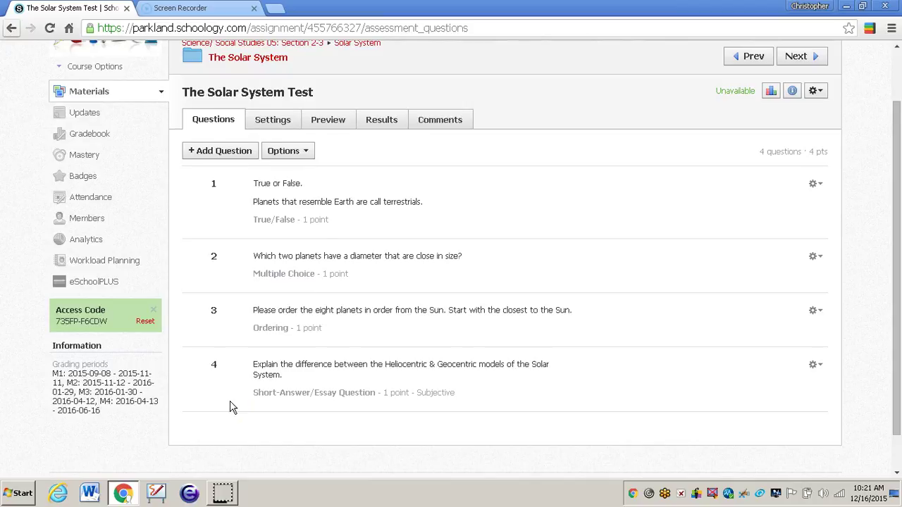
scroll(233, 408, down, 1)
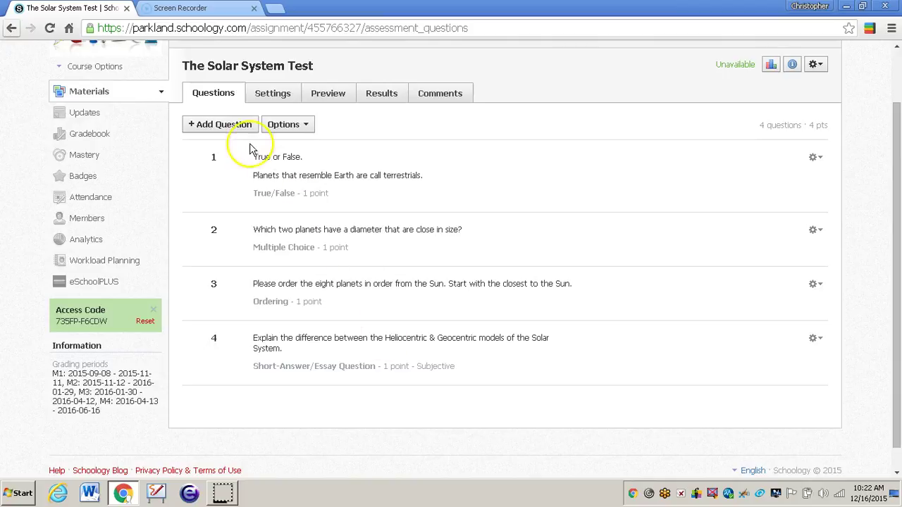
click(227, 125)
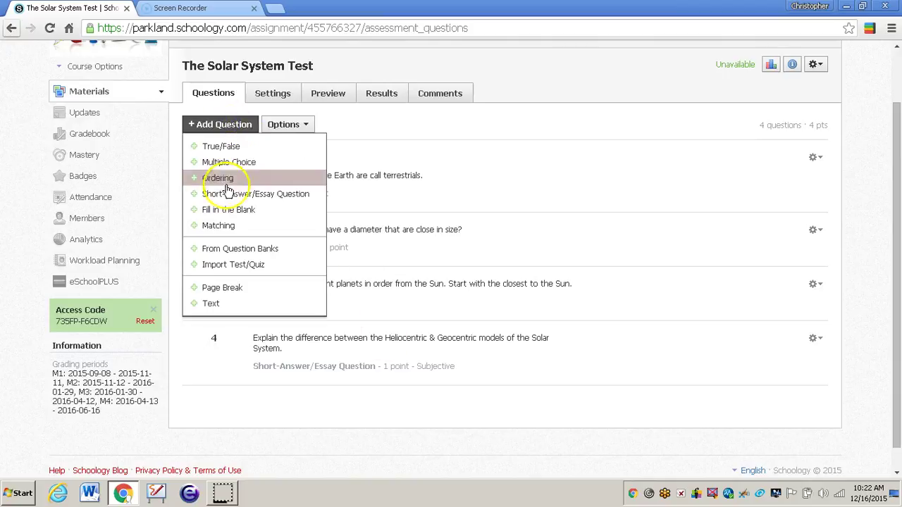
click(223, 209)
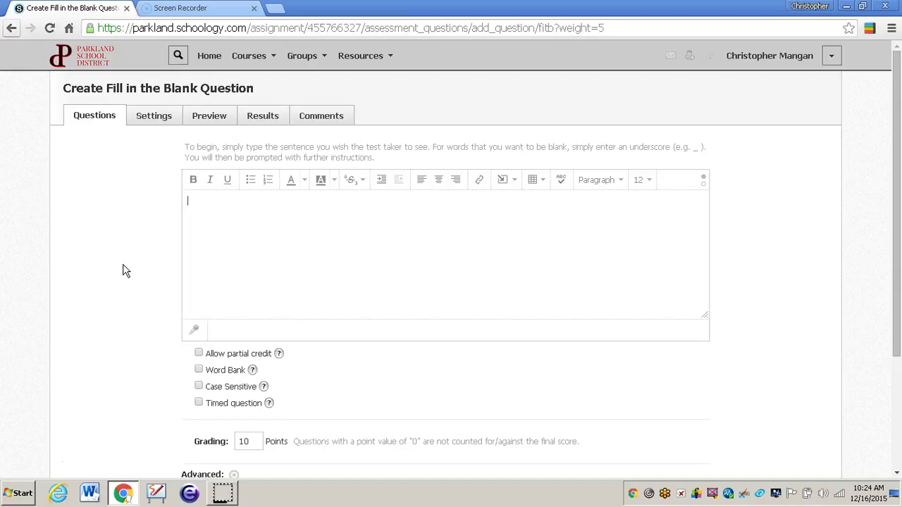
click(405, 149)
text(S)
key(BackSpace)
text(The _)
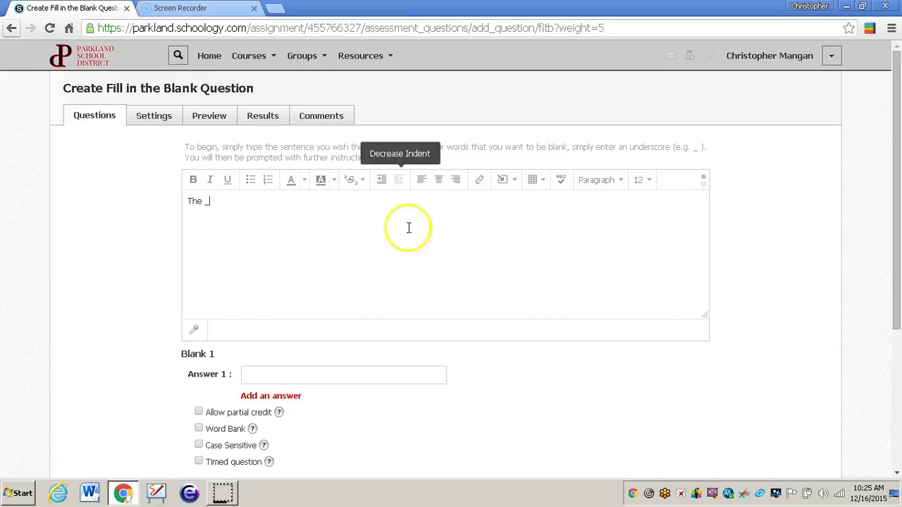
Complete the fill-in-the-blank sentence so that it reads "The _ planets are closer to the Sun.".
click(248, 201)
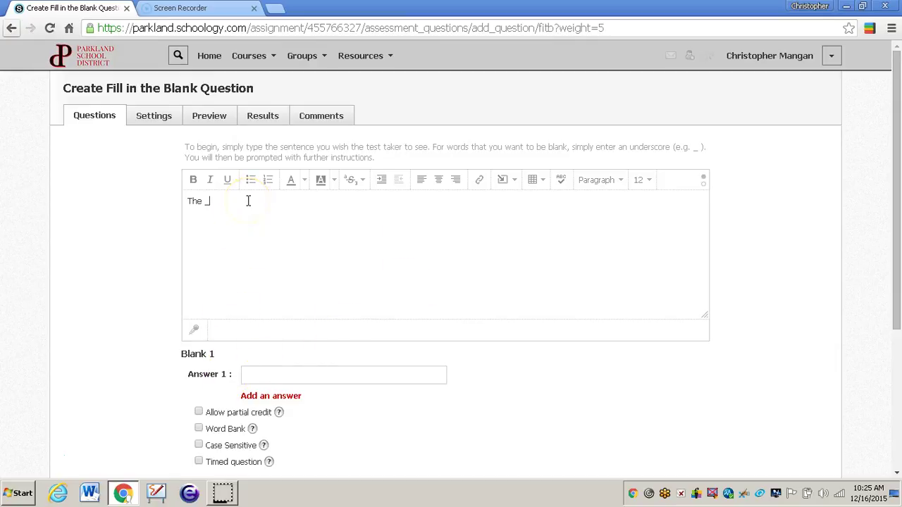
text(planets are closest)
key(BackSpace)
key(BackSpace)
key(BackSpace)
text(er to the s)
key(BackSpace)
text(Sun.)
click(273, 242)
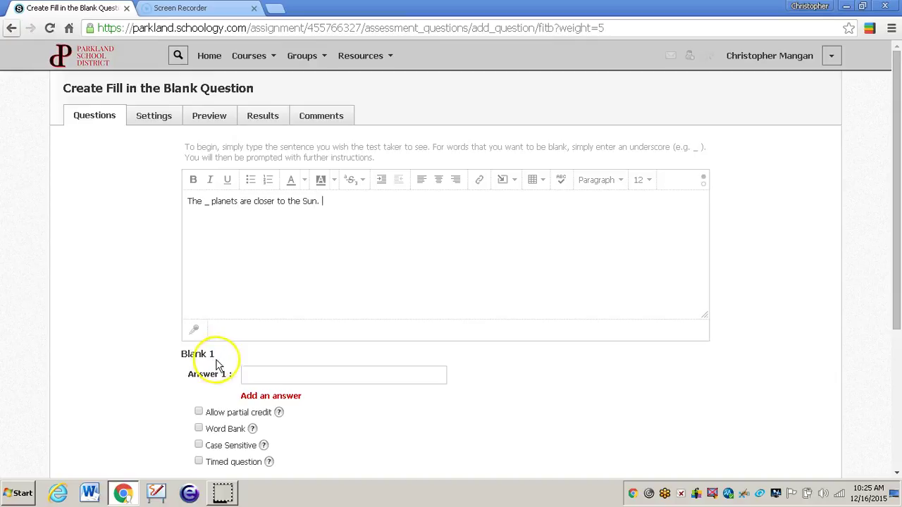
Enter "Inner" as Answer 1 for Blank 1.
click(252, 376)
click(404, 376)
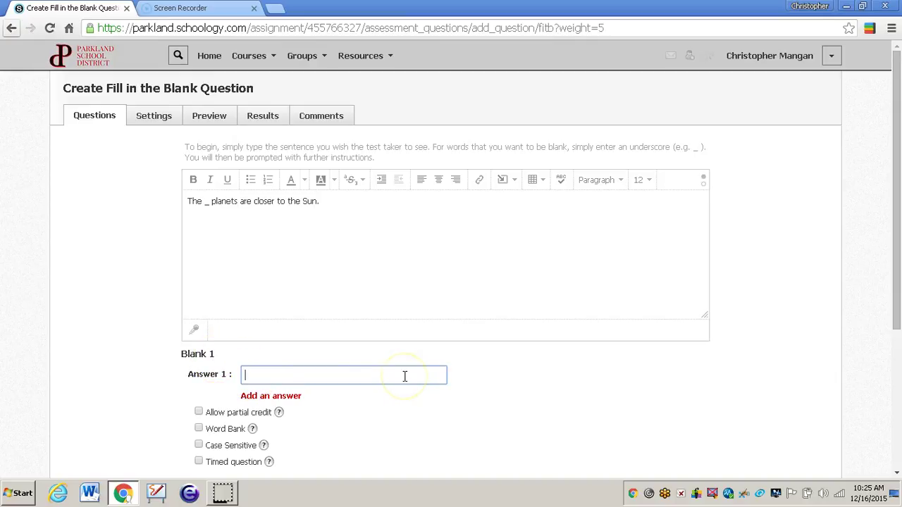
text(Inner)
click(18, 330)
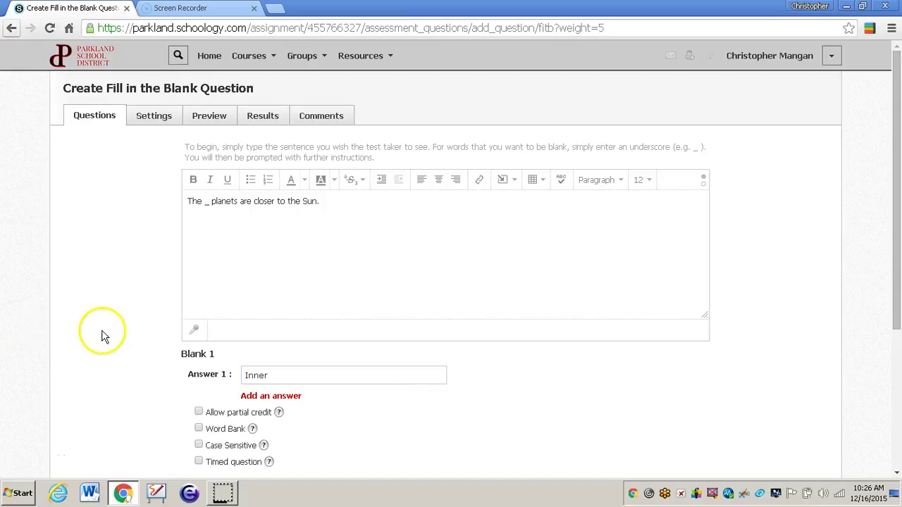
Set the fill-in-the-blank question's grading to 1 point and create the question.
scroll(106, 334, down, 1)
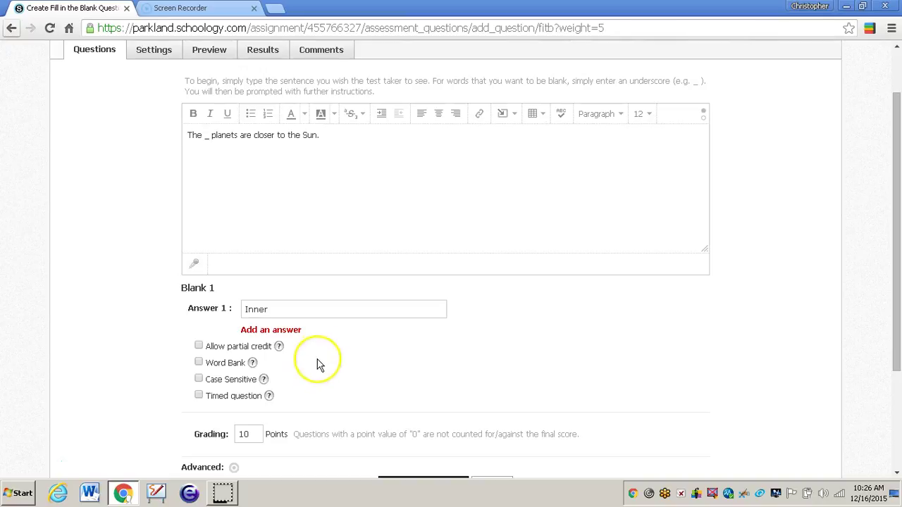
scroll(324, 345, down, 1)
double_click(243, 368)
text(1)
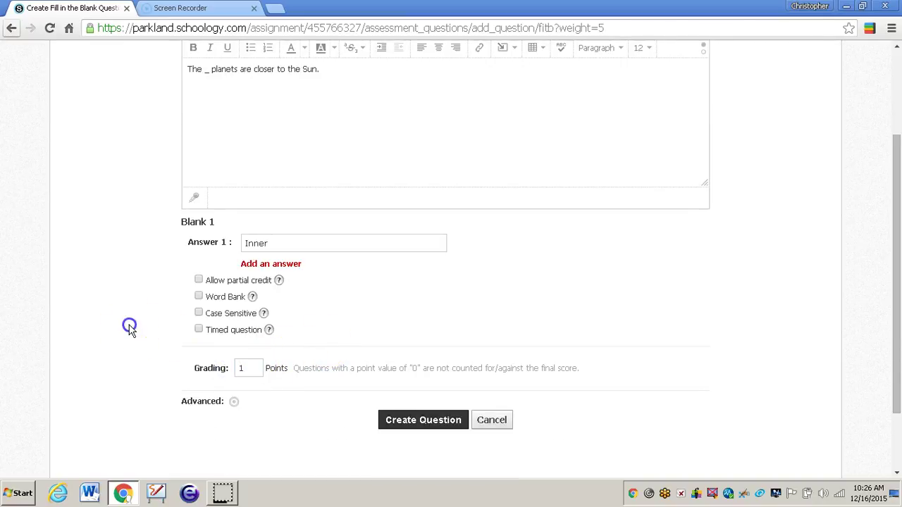
click(423, 418)
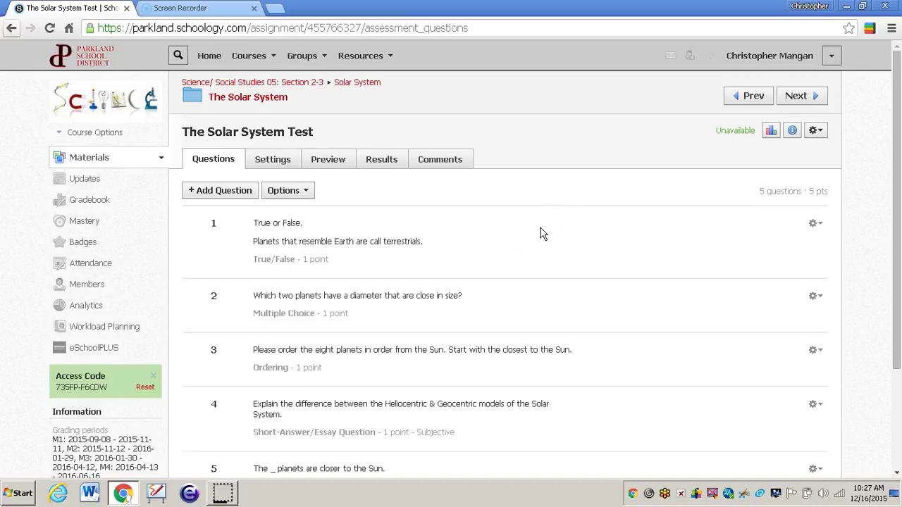
Add a Matching question with the instruction "Match the term to the definition.".
click(531, 229)
scroll(529, 227, down, 1)
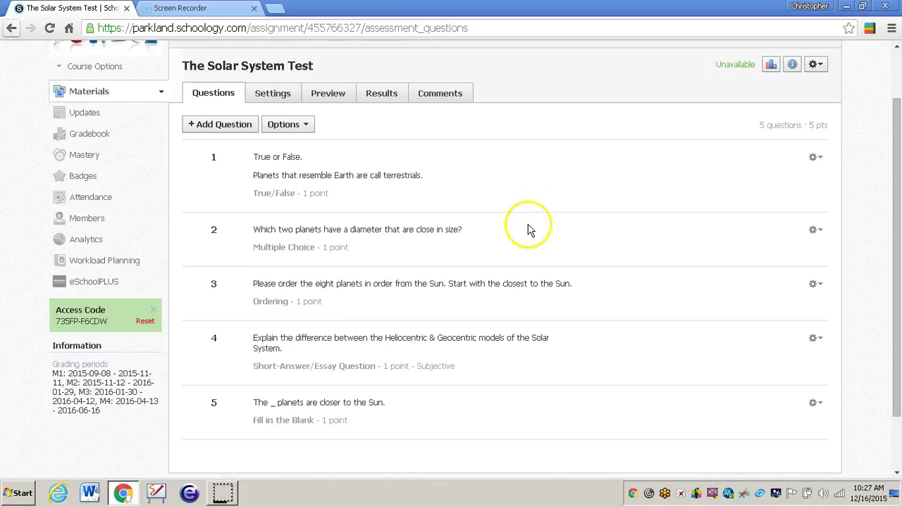
click(222, 125)
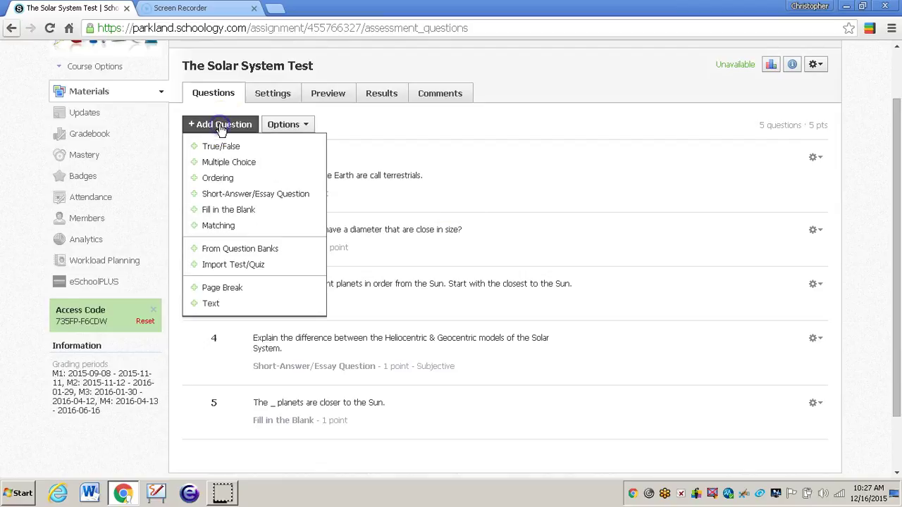
click(211, 226)
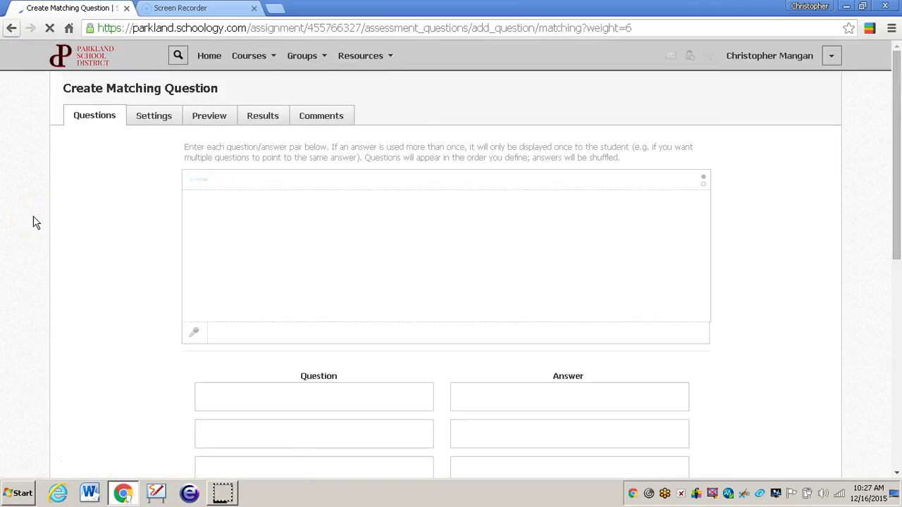
click(203, 216)
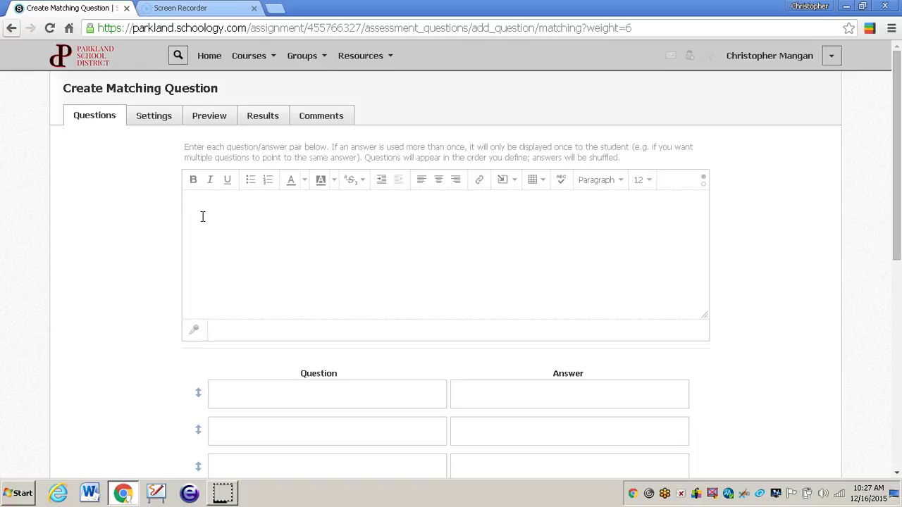
text(Match the term to the definition.)
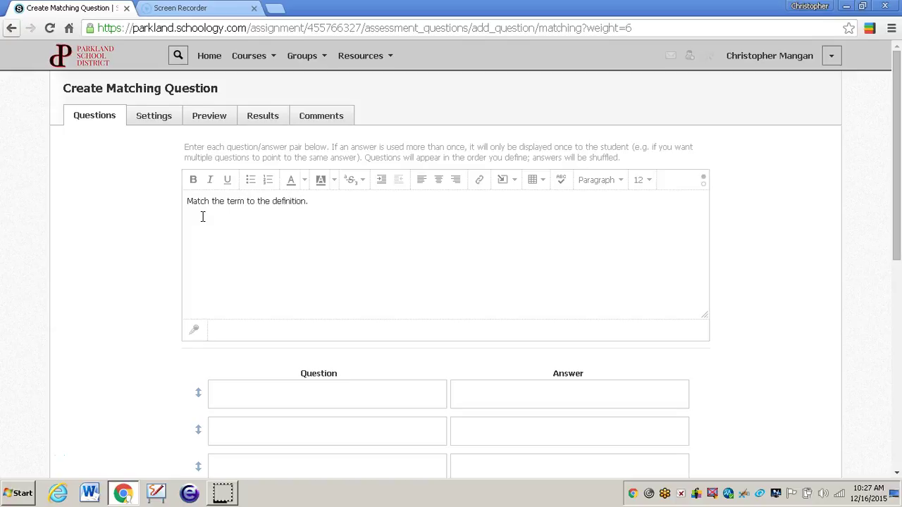
Enter the first matching pair: "Heliocentric Model" with the answer "Sun-centered model of the solar system".
click(282, 398)
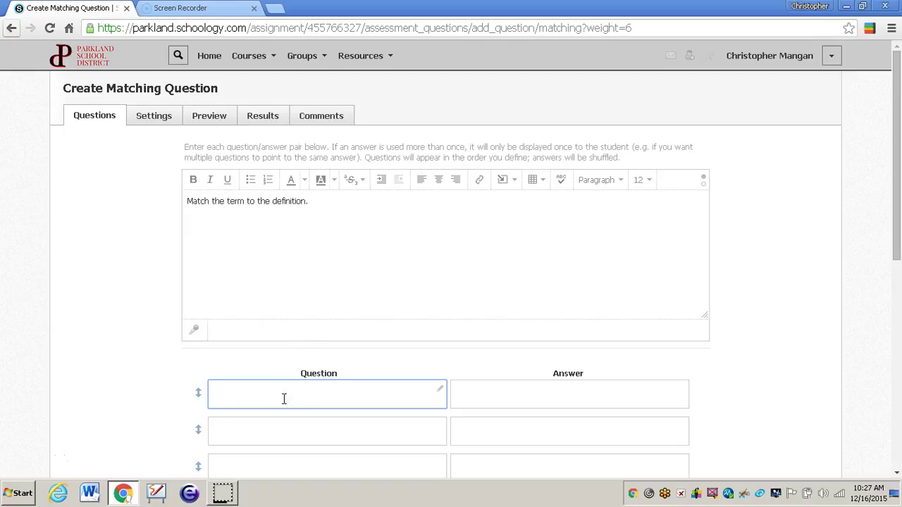
text(Heliocentric Model)
key(Tab)
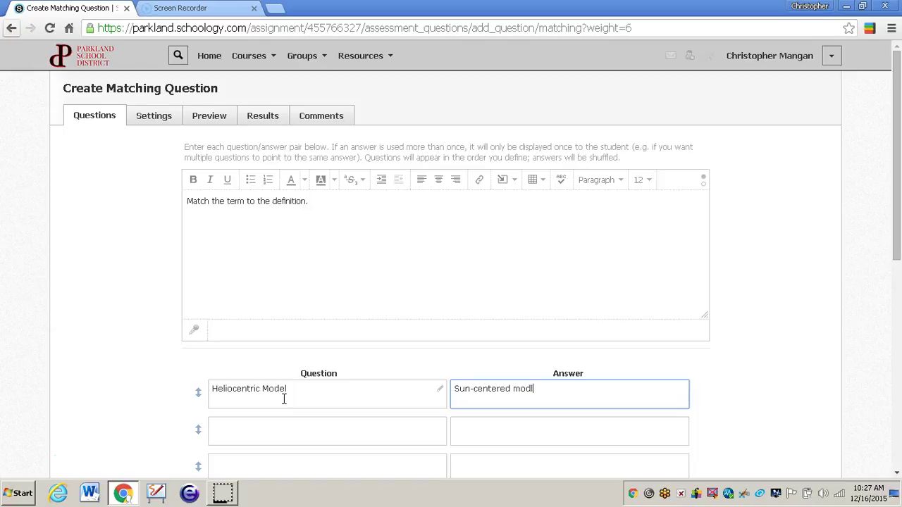
key(BackSpace)
key(BackSpace)
key(BackSpace)
text(el of the s)
scroll(361, 253, down, 2)
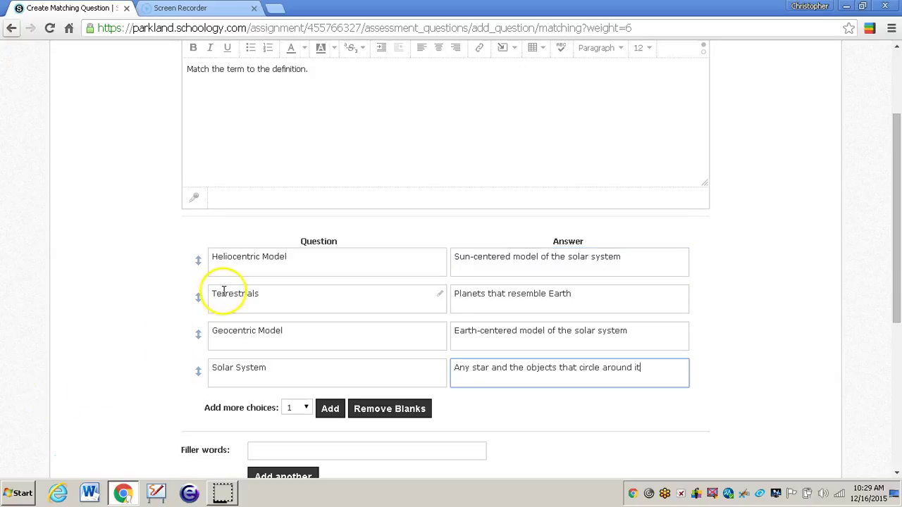
Add 3 more blank question/answer rows to the matching question.
click(301, 411)
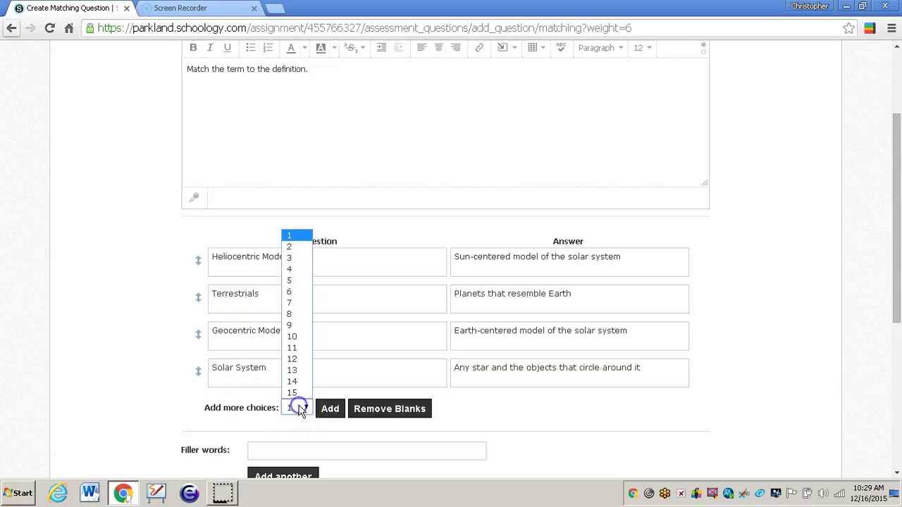
click(296, 260)
click(324, 411)
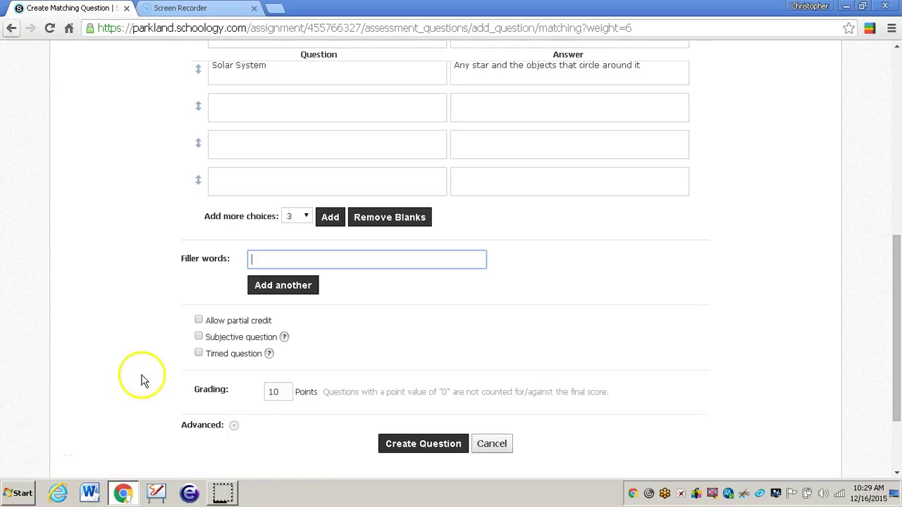
Allow partial credit for the matching question and review its term and definition pairs.
scroll(142, 380, up, 2)
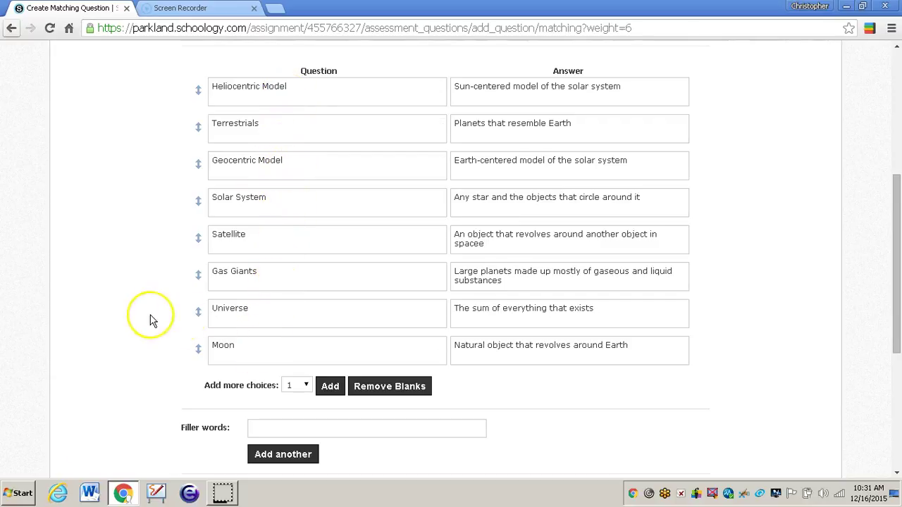
scroll(144, 310, down, 2)
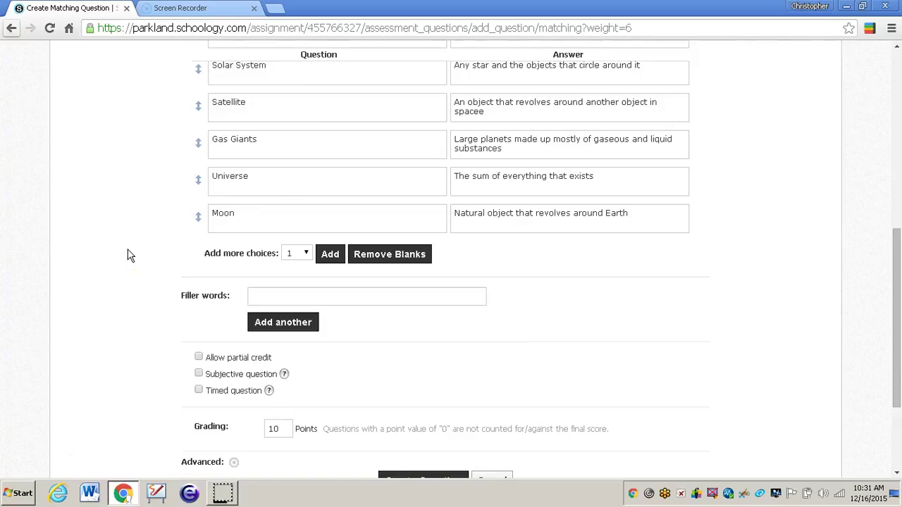
click(199, 358)
scroll(141, 359, up, 2)
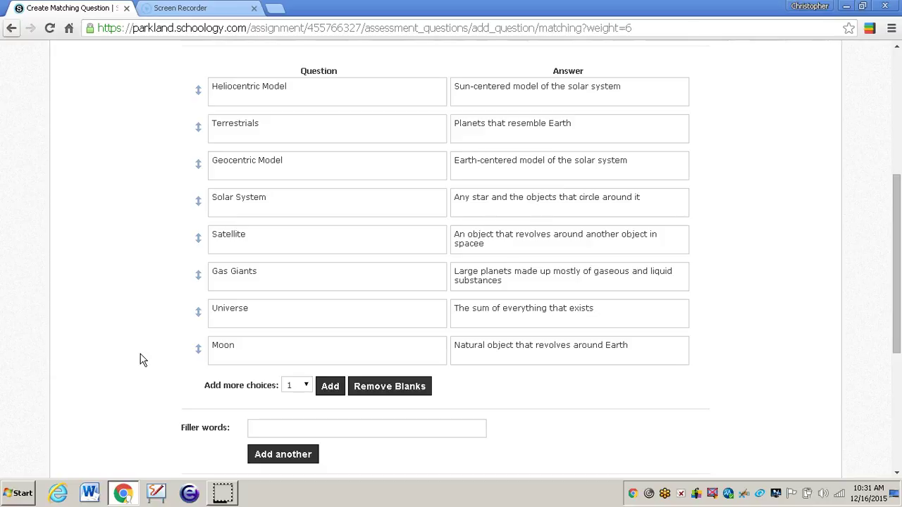
scroll(134, 331, down, 1)
scroll(131, 328, down, 1)
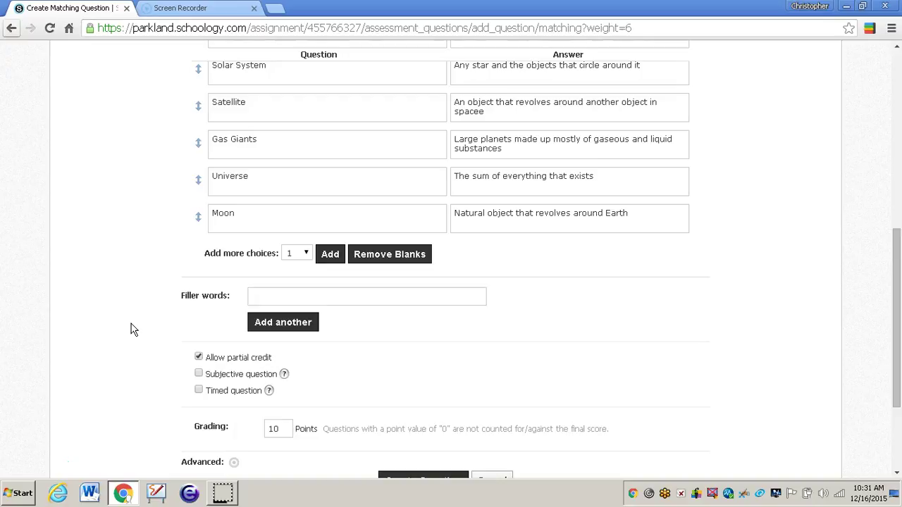
Set the matching question's grading to 8 points and create the question.
click(271, 428)
double_click(268, 430)
text(8)
click(136, 344)
scroll(135, 338, down, 3)
click(384, 353)
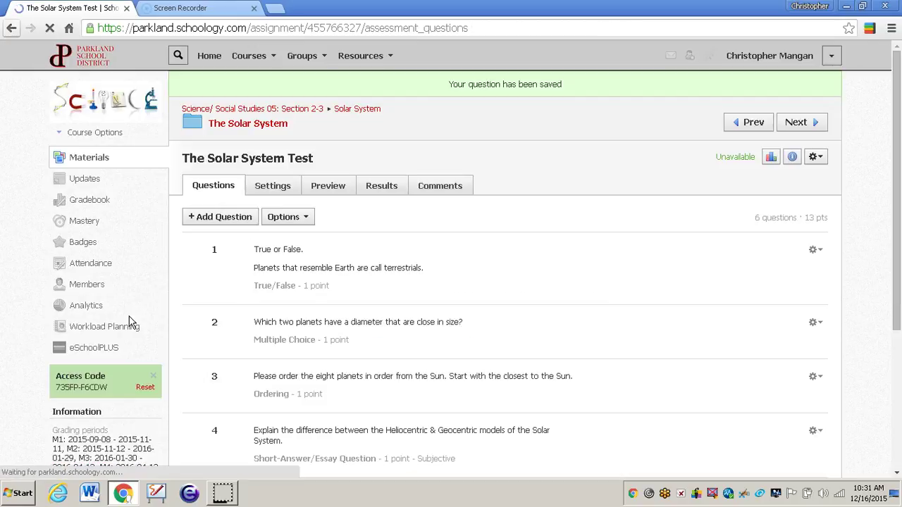
Look over the test's question list, open the test preview and begin the test/quiz.
scroll(433, 270, down, 3)
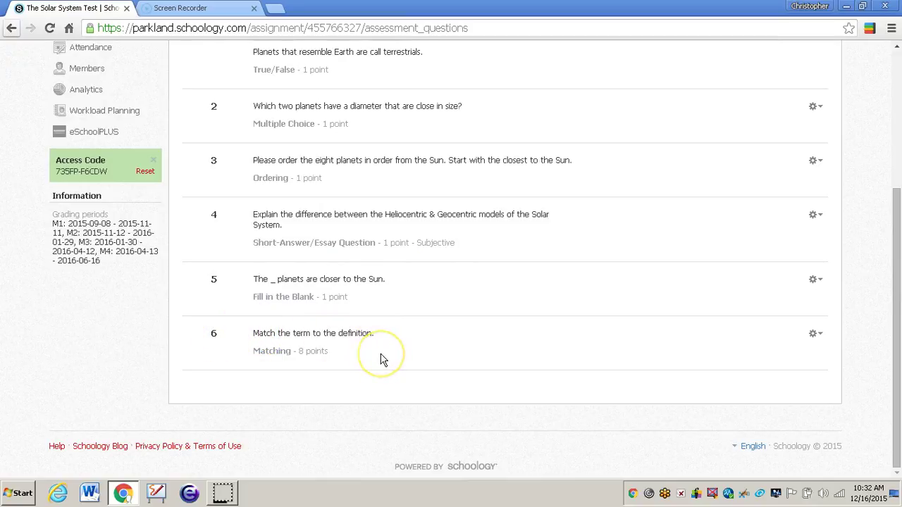
scroll(380, 359, up, 3)
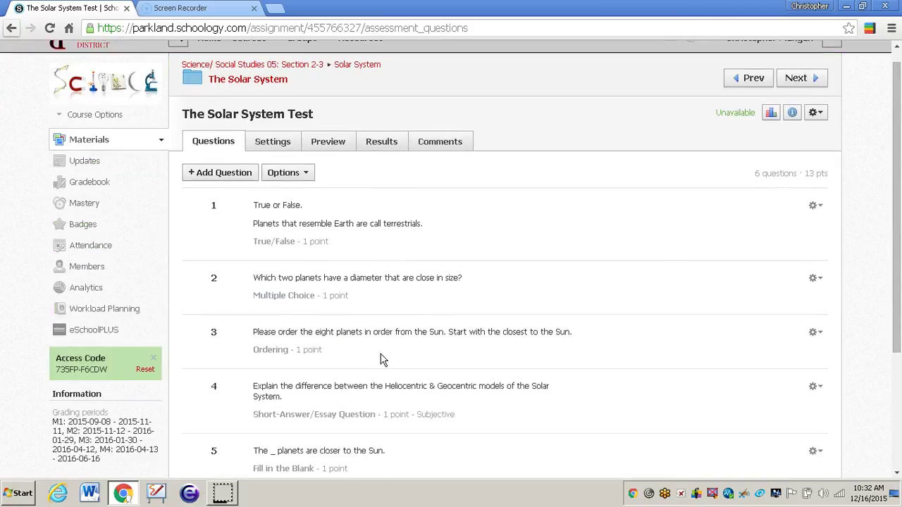
click(331, 151)
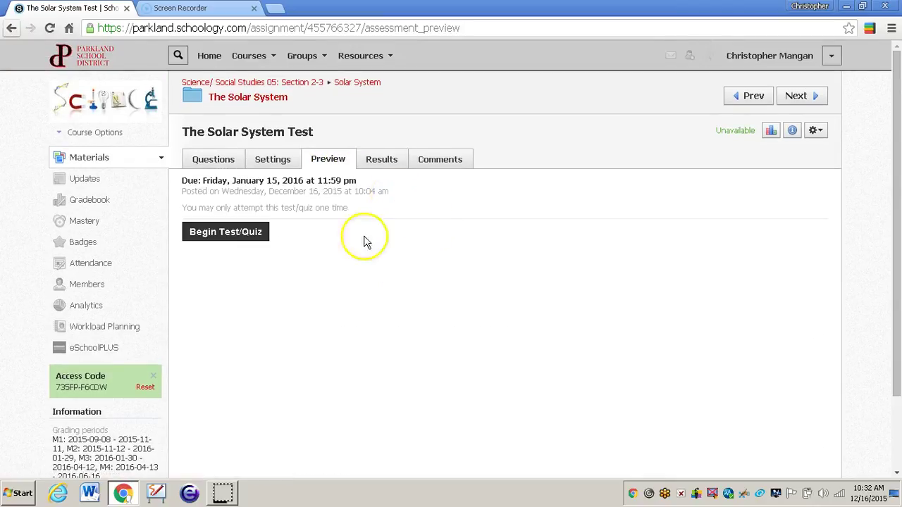
click(248, 237)
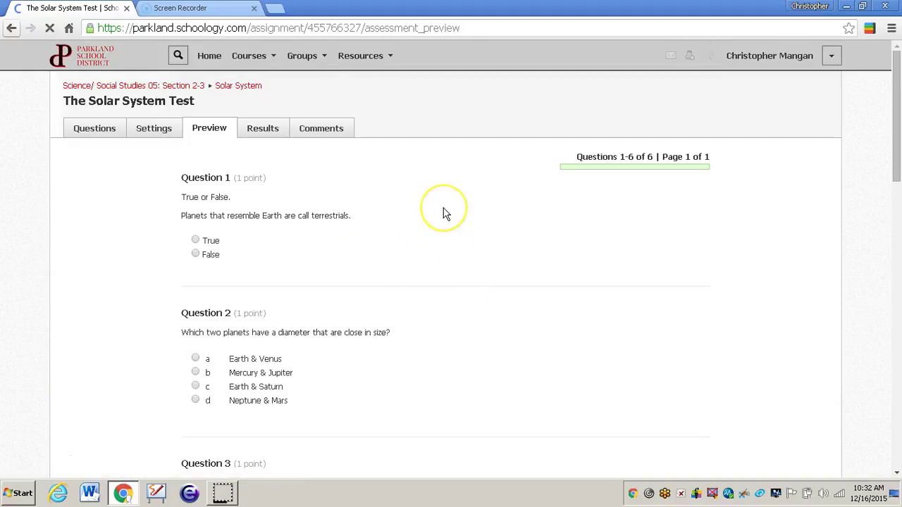
Look through all six questions in the preview of The Solar System Test, from the true/false question to the matching question.
scroll(444, 212, down, 1)
scroll(441, 187, down, 1)
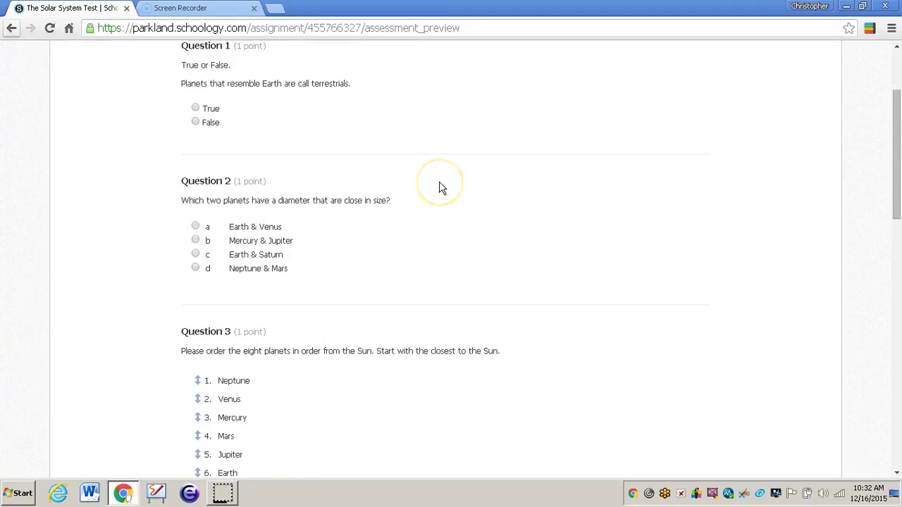
scroll(441, 187, down, 5)
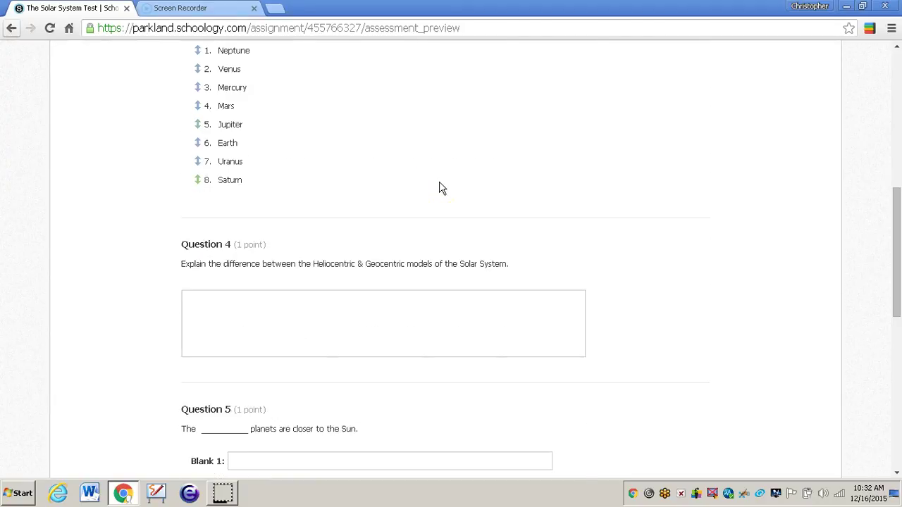
scroll(451, 179, down, 5)
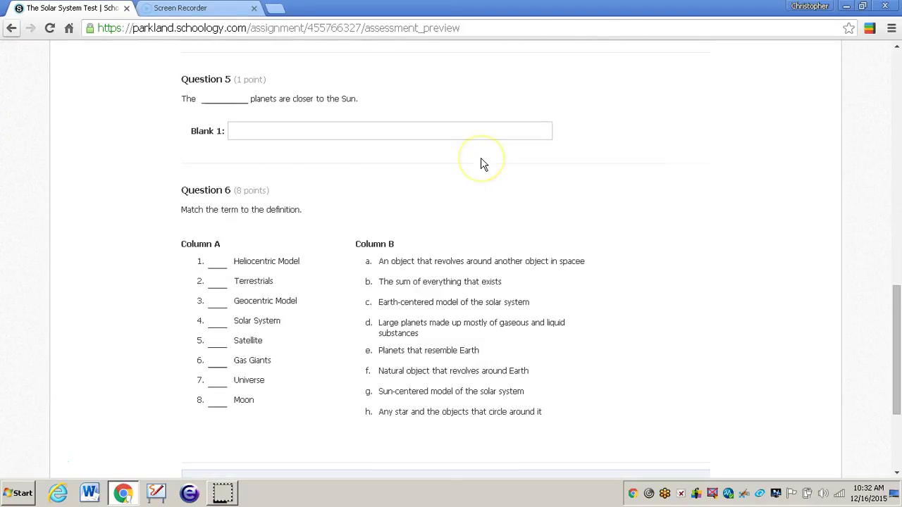
scroll(608, 308, down, 1)
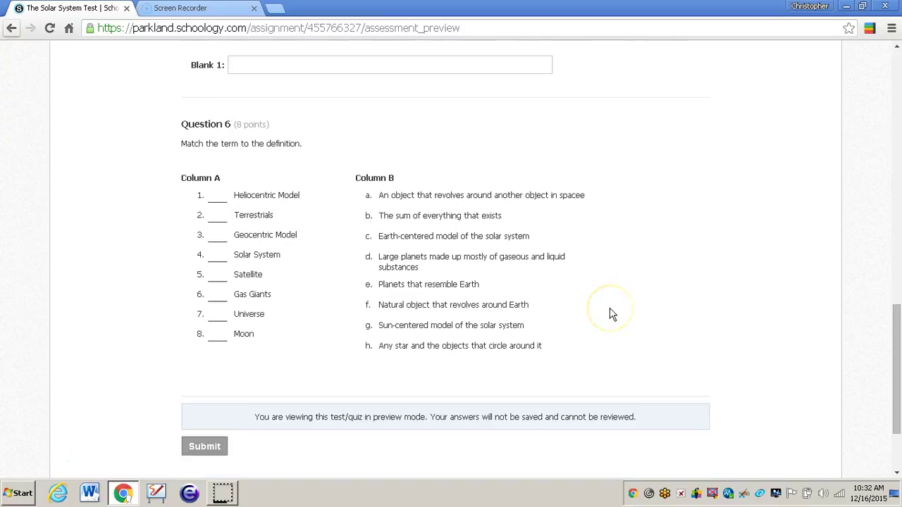
scroll(611, 315, up, 7)
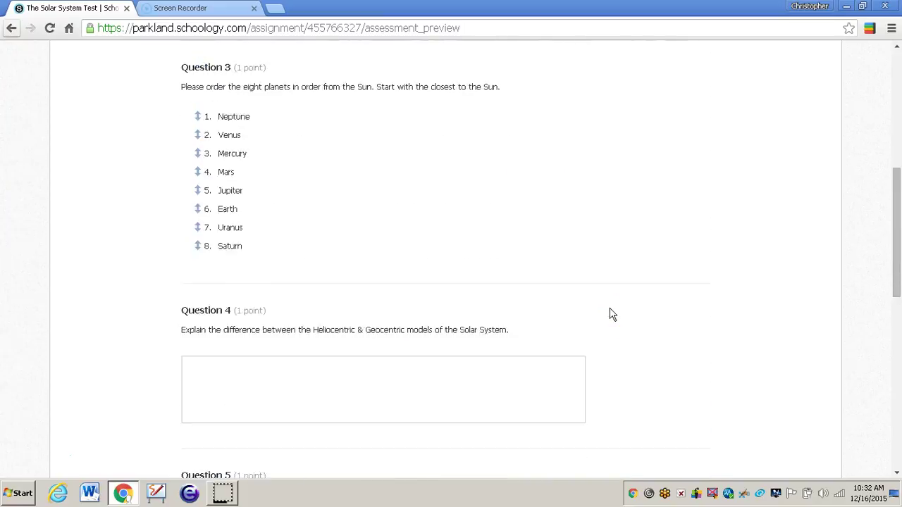
scroll(612, 314, up, 7)
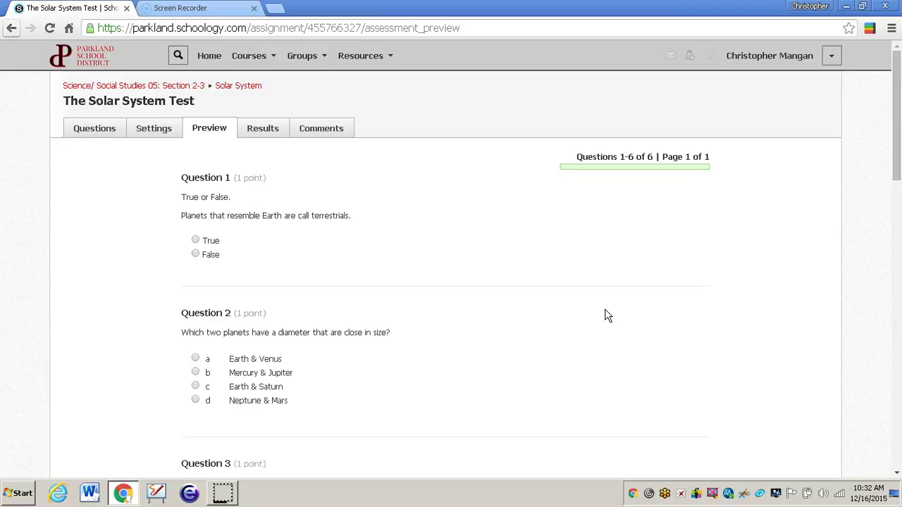
Open the settings of The Solar System Test and set its availability to Available now.
click(156, 128)
click(424, 150)
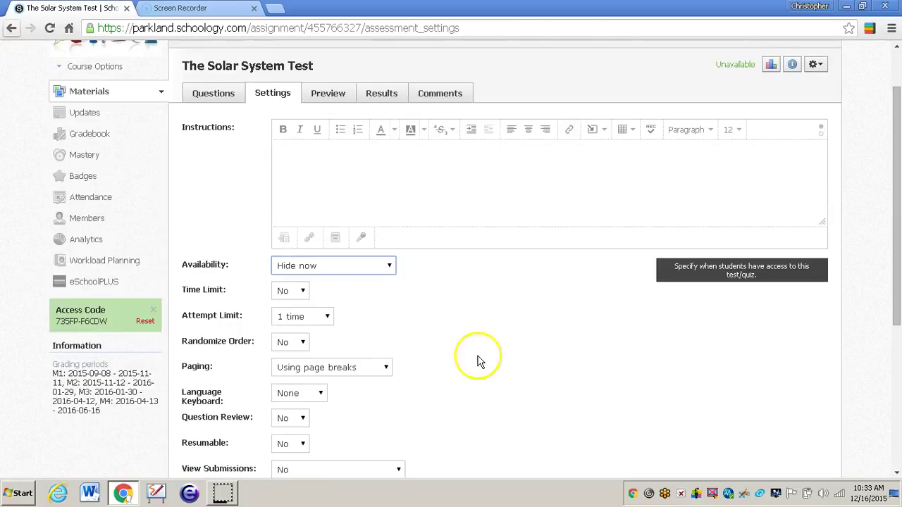
click(362, 268)
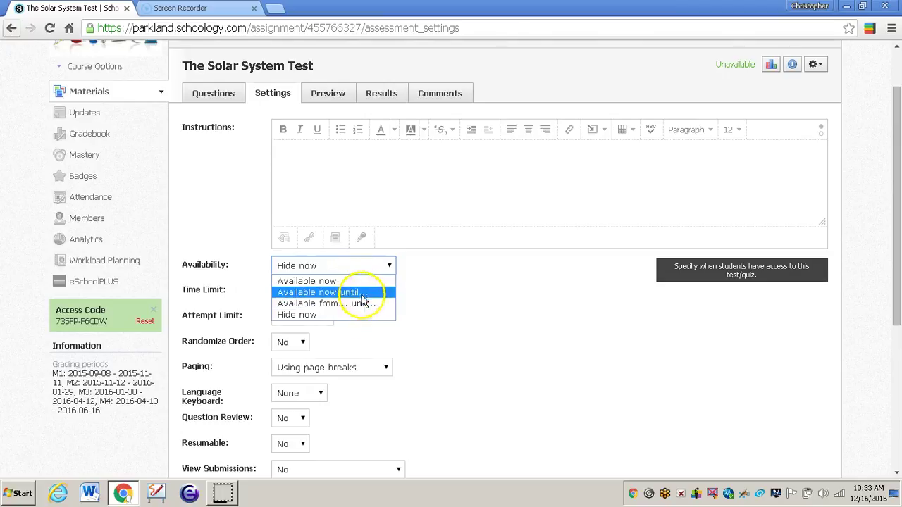
click(356, 282)
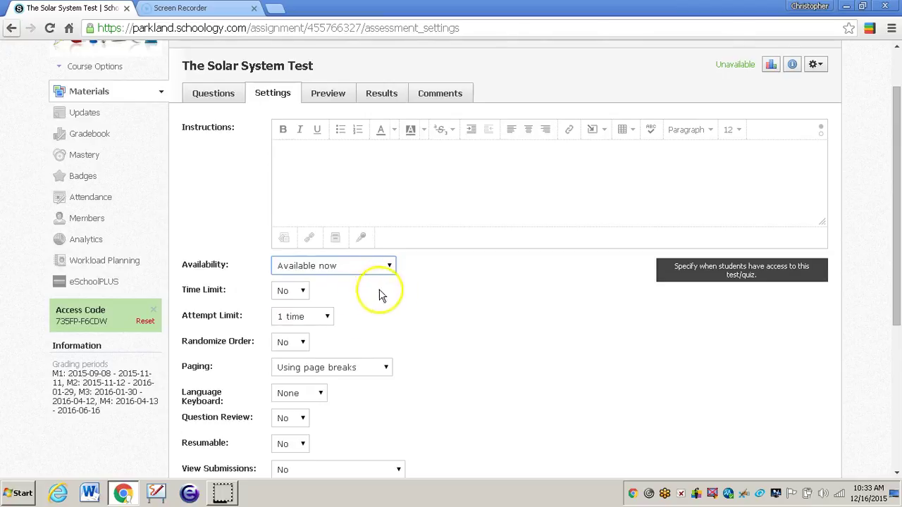
Examine the available choices for the test's time limit and attempt limit.
click(294, 291)
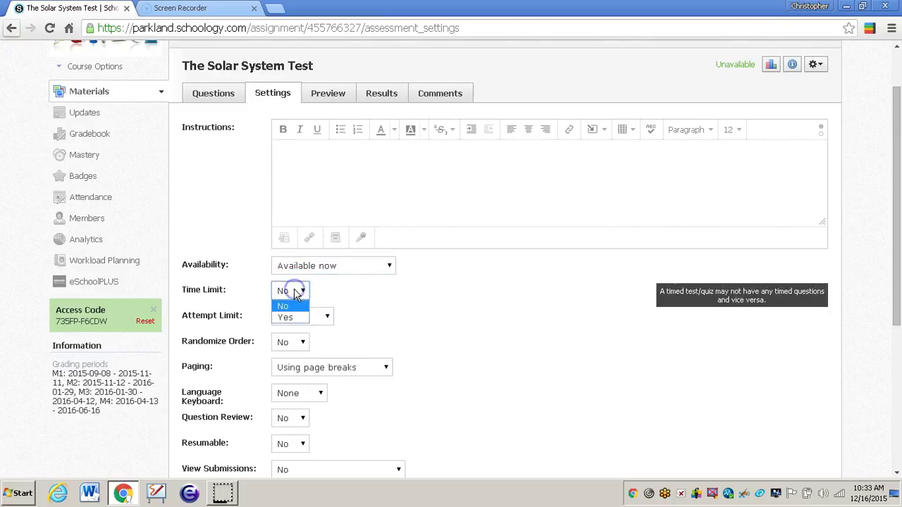
click(344, 289)
scroll(461, 308, down, 1)
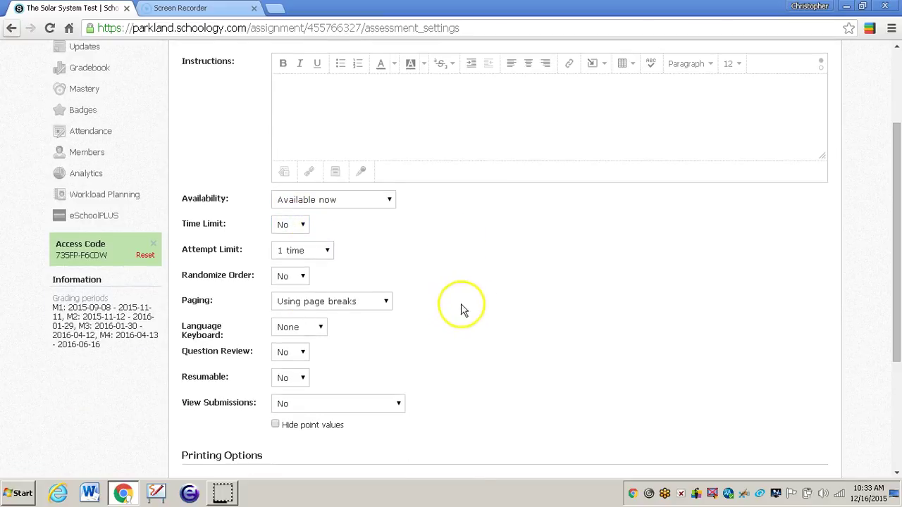
click(320, 252)
scroll(329, 235, down, 1)
scroll(328, 183, up, 1)
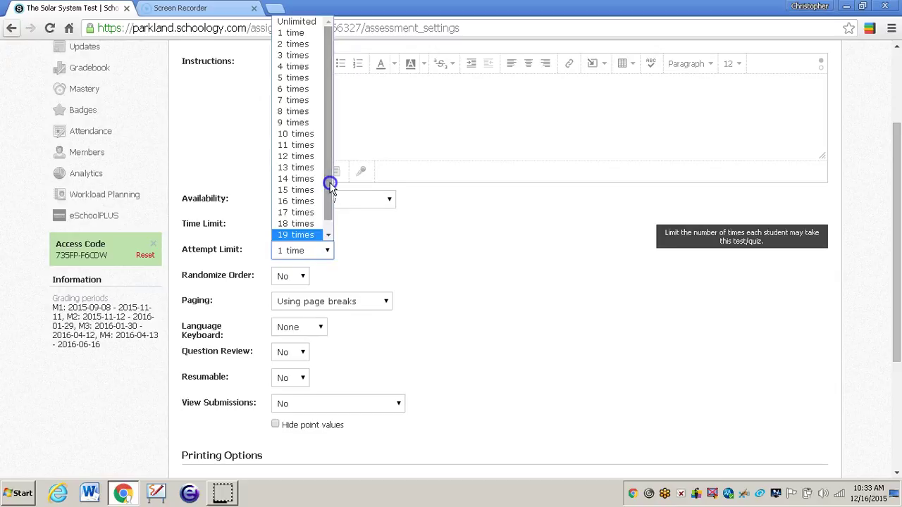
click(469, 261)
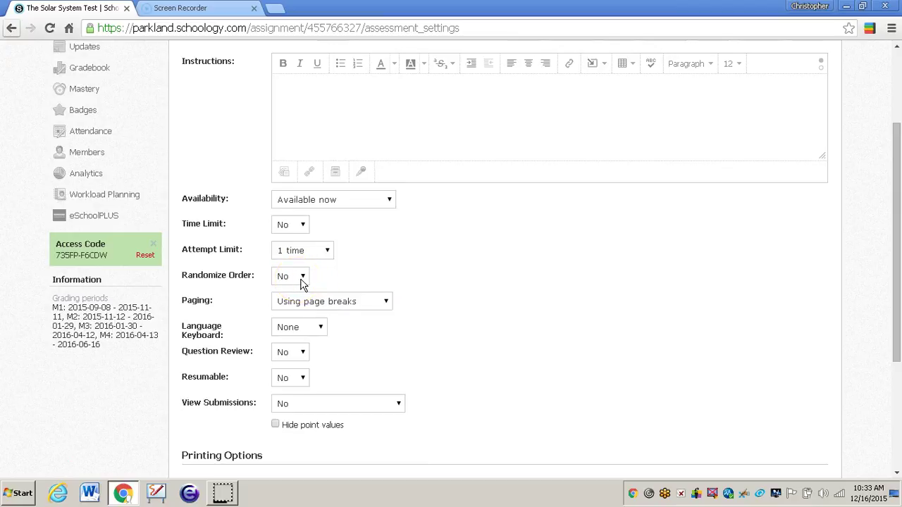
Set both Question Review and Resumable to Yes for the test.
scroll(423, 306, down, 1)
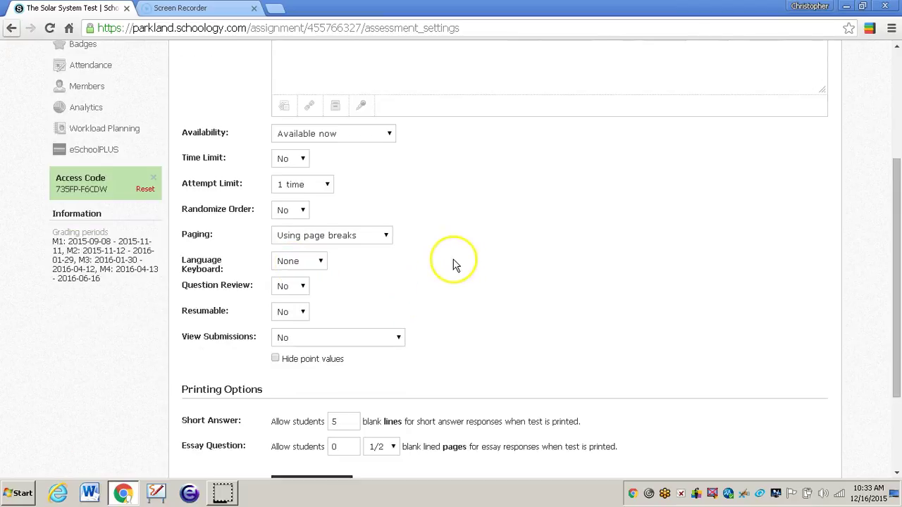
click(295, 286)
click(293, 314)
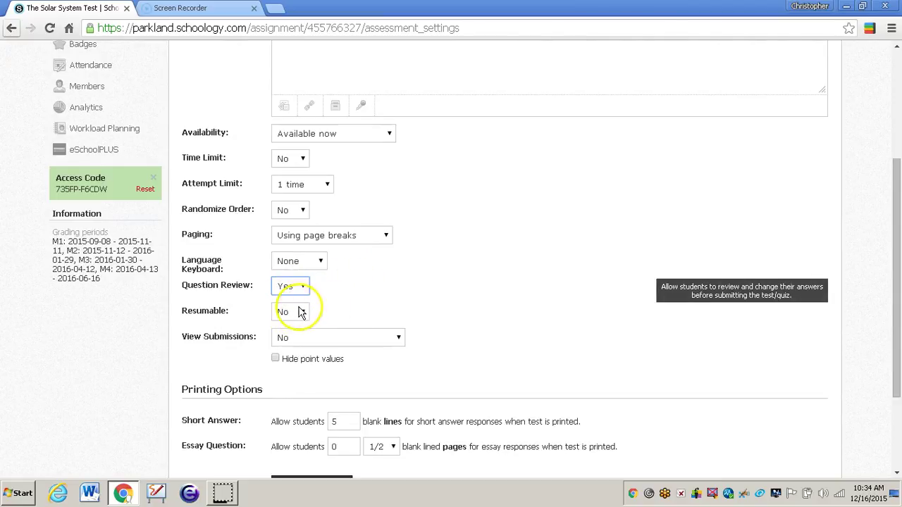
click(299, 312)
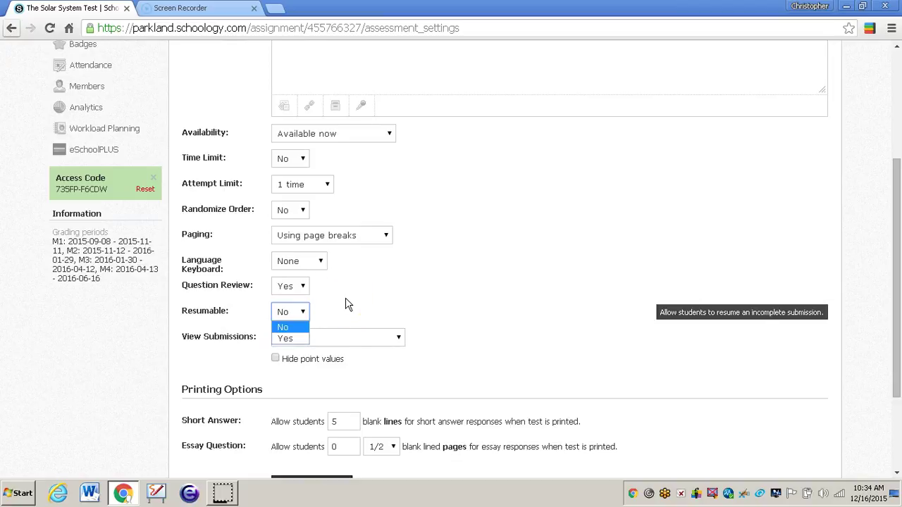
click(285, 338)
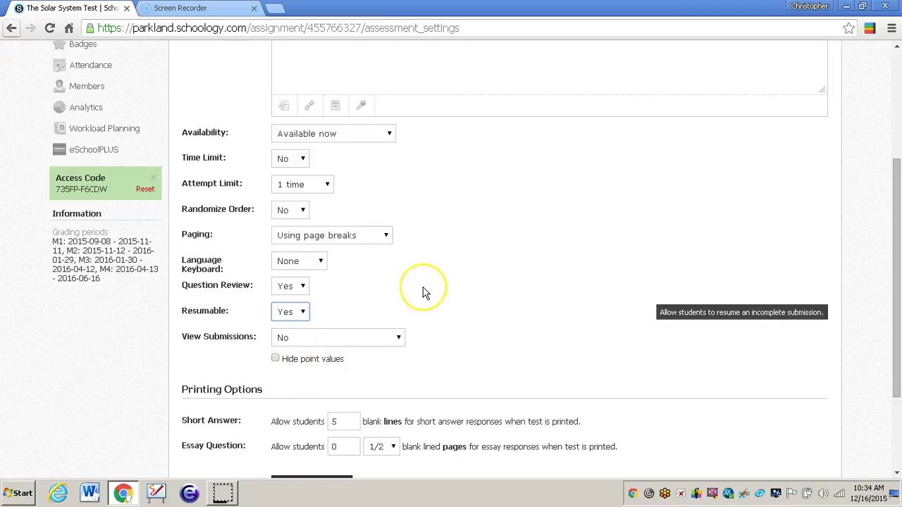
Check the choices for View Submissions without picking a new one, and save the test settings.
click(379, 339)
scroll(473, 302, down, 2)
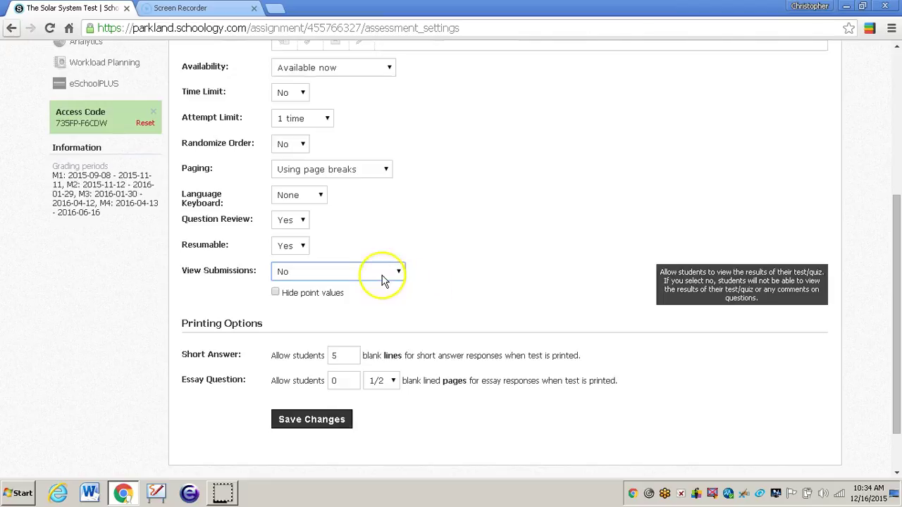
click(383, 278)
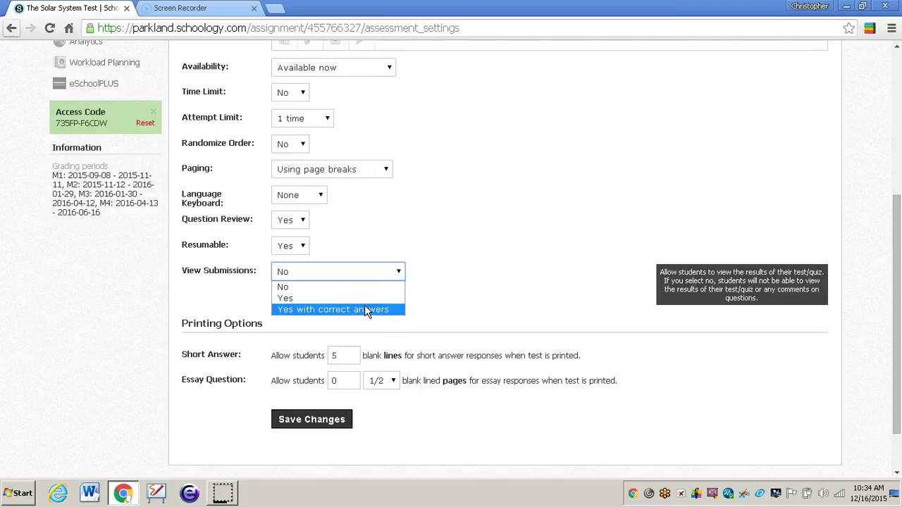
click(438, 291)
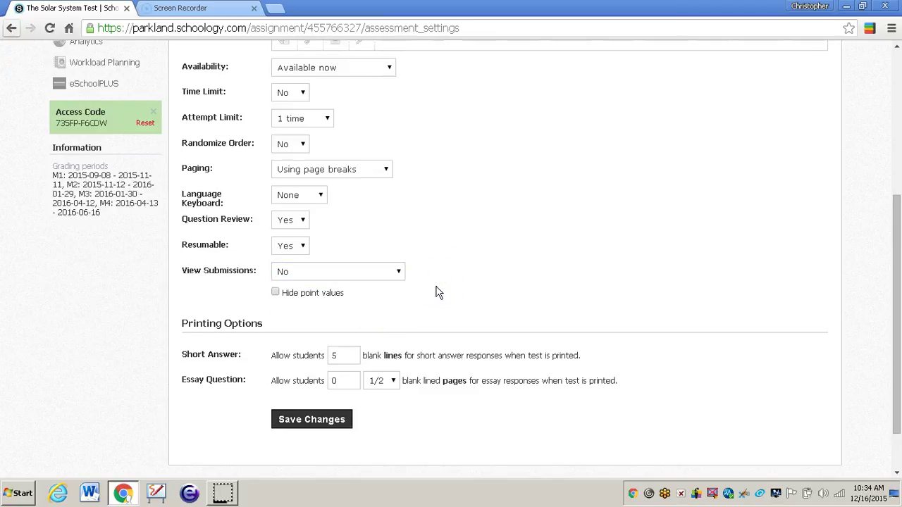
click(338, 422)
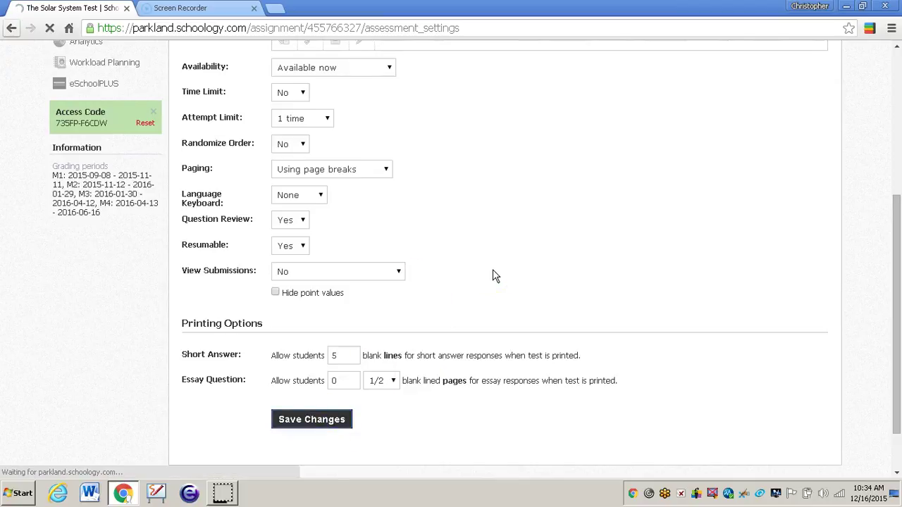